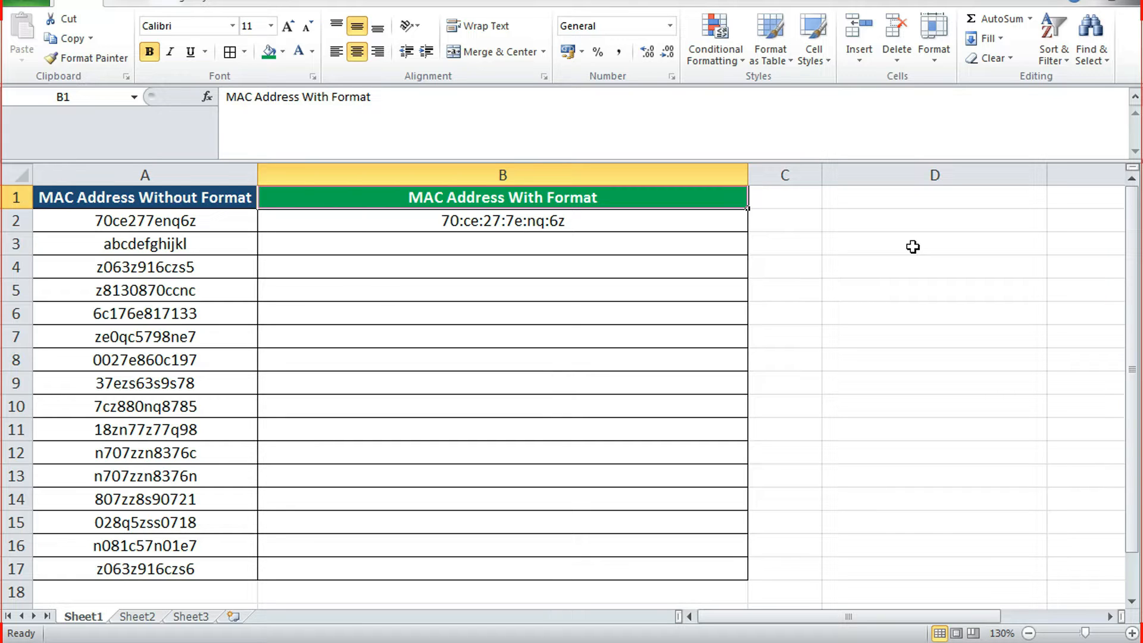
# Step: Start a formula in cell B3 with the first two characters of A3 and a colon separator: =LEFT(A3,2)&":"&
pyautogui.press('Down')
pyautogui.press('Down')
pyautogui.write('=')
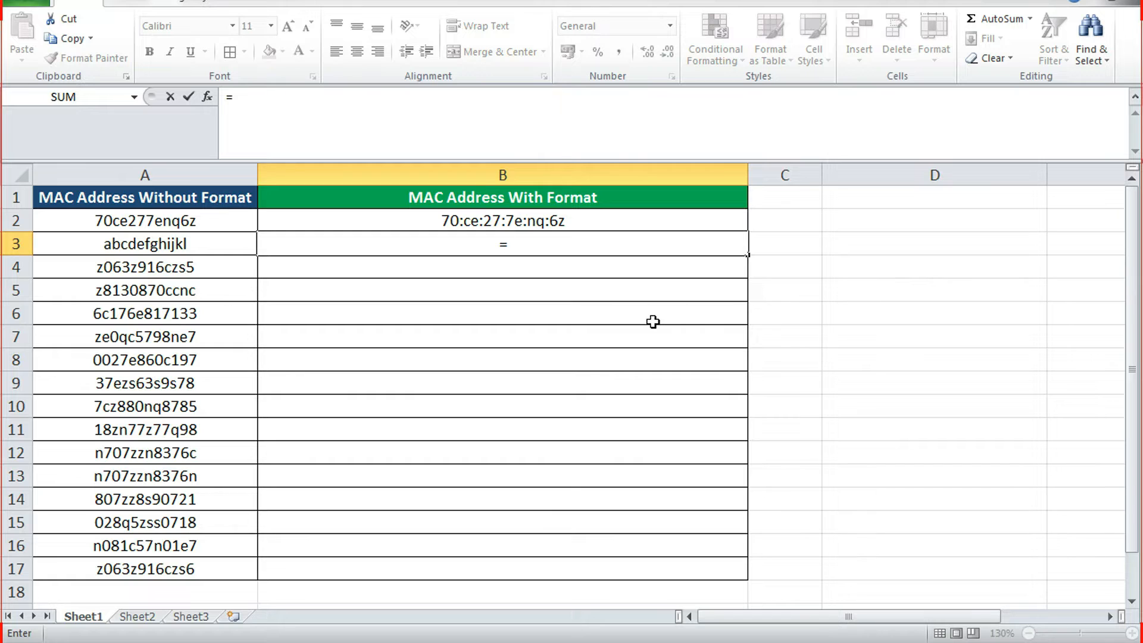
pyautogui.write('left')
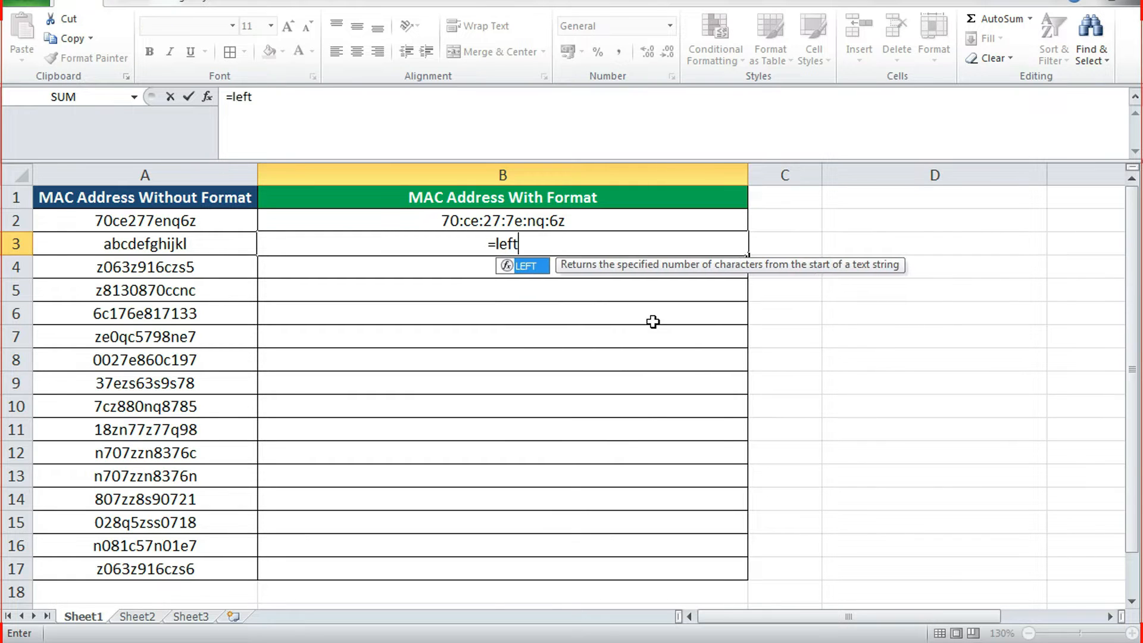
pyautogui.press('Tab')
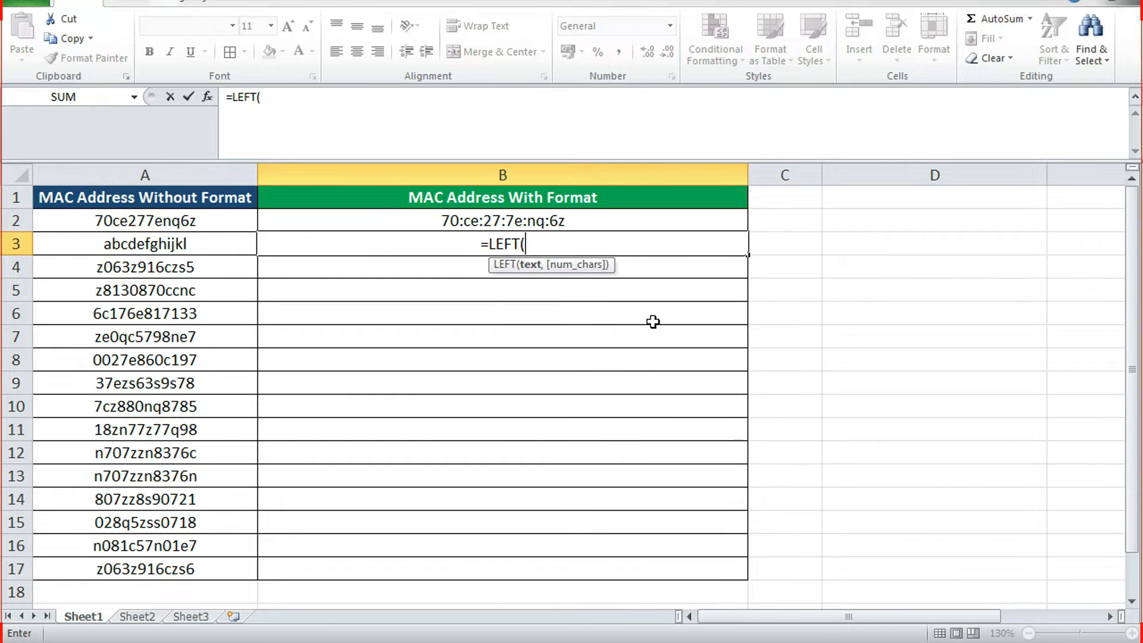
pyautogui.click(180, 247)
pyautogui.write(',')
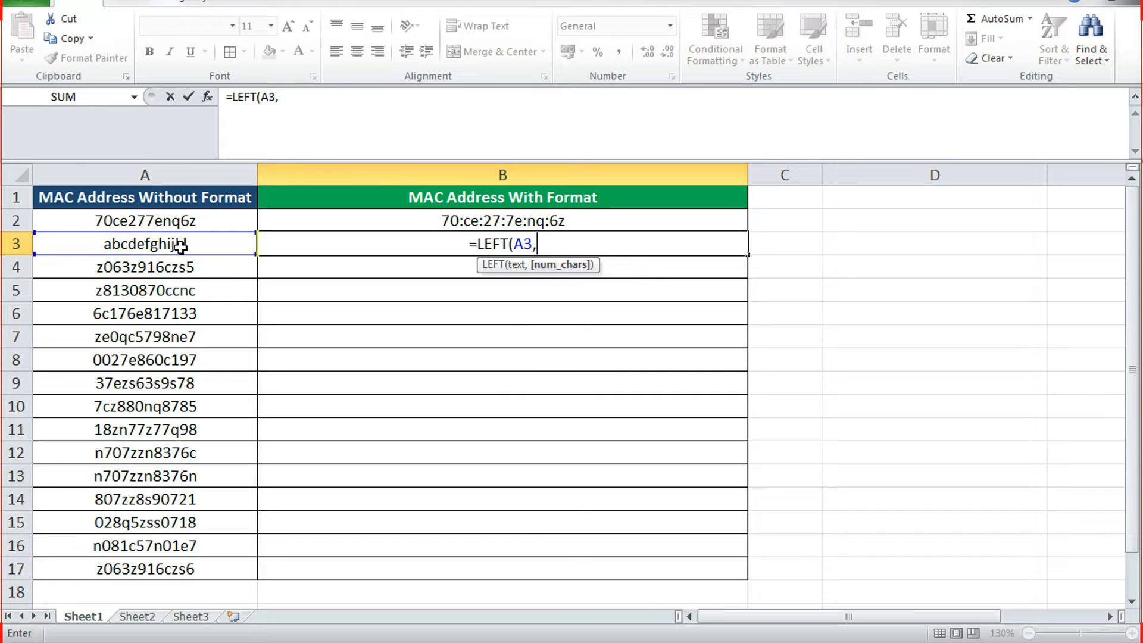
pyautogui.write('2)')
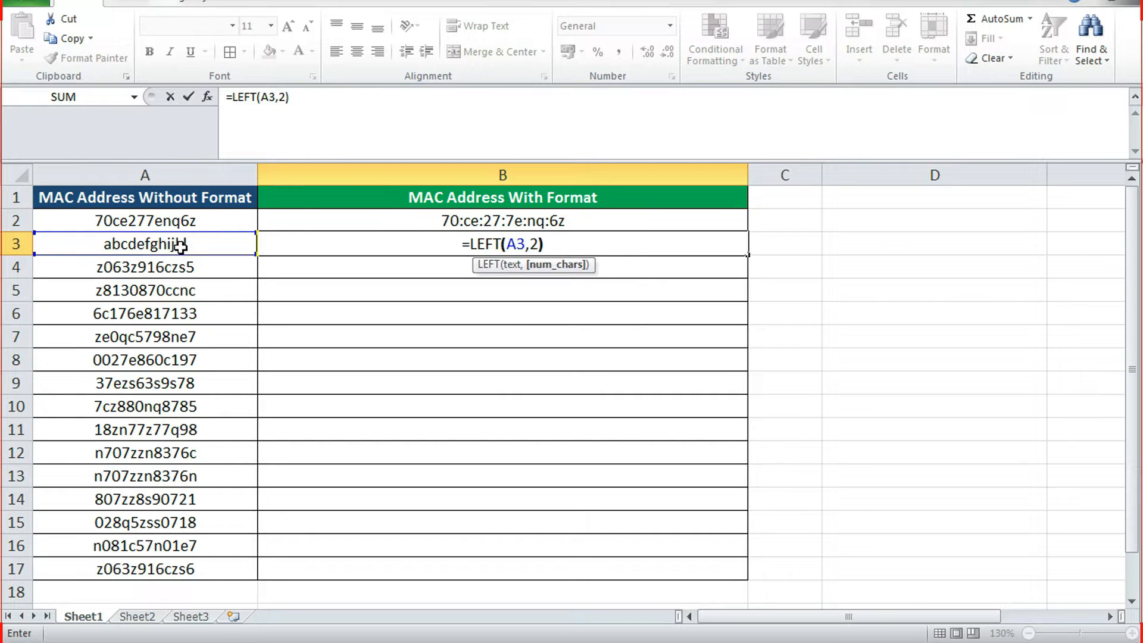
pyautogui.write('&')
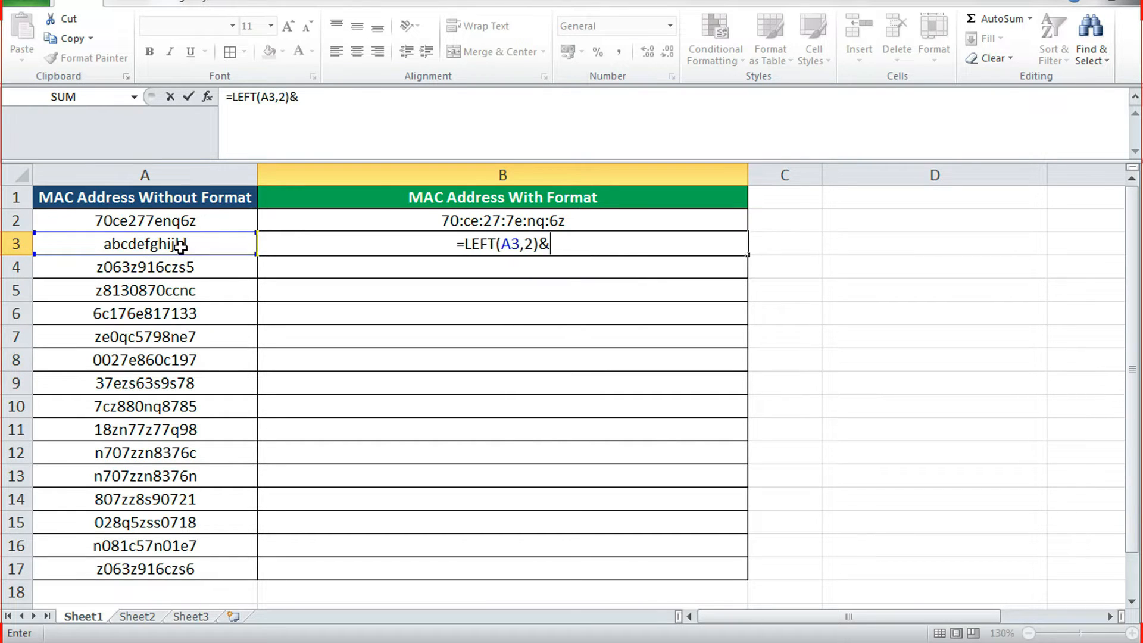
pyautogui.write('":')
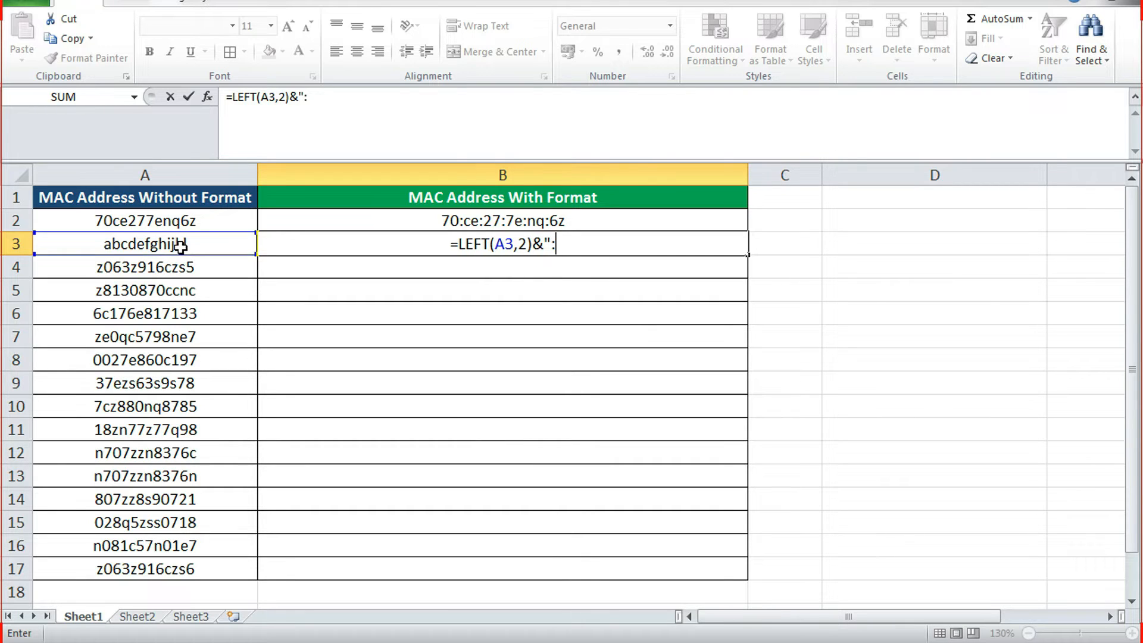
pyautogui.write('"')
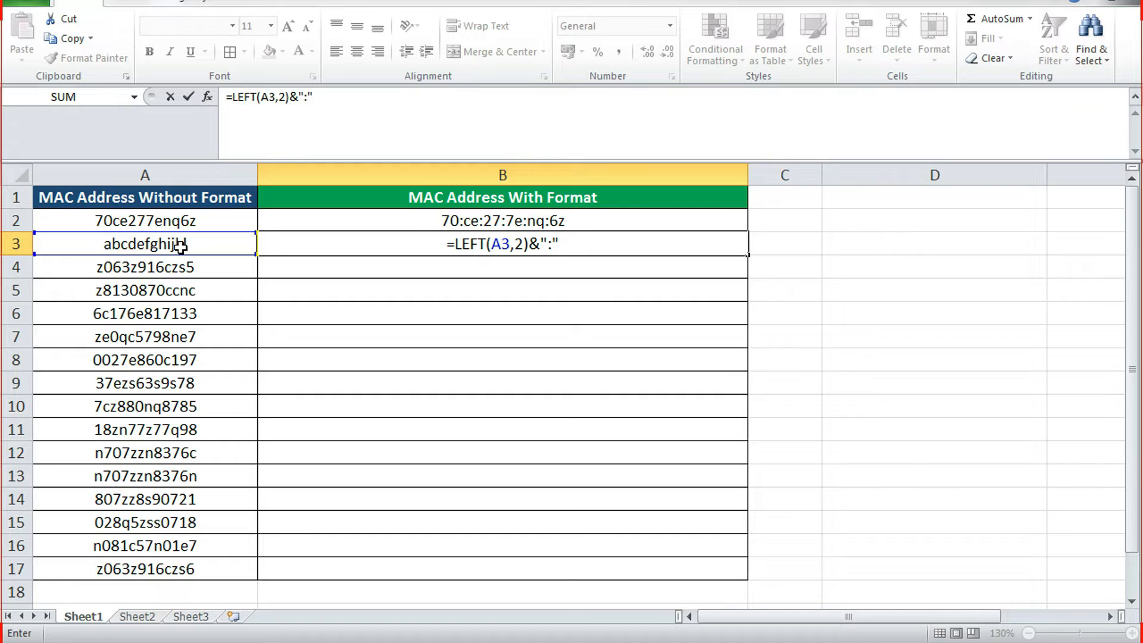
pyautogui.write('&')
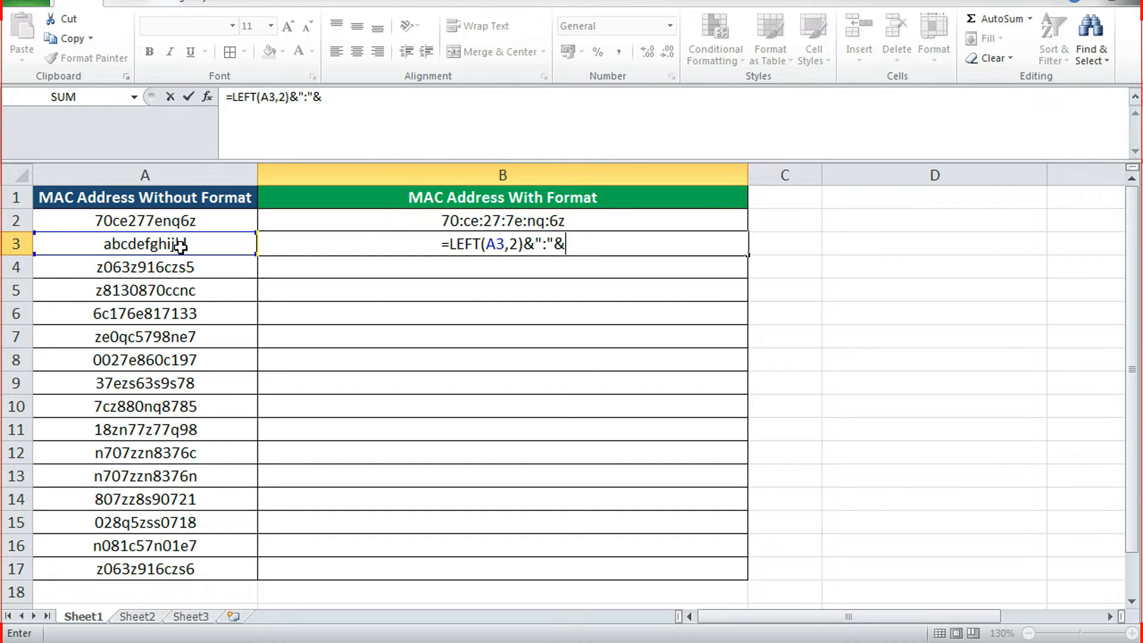
# Step: Extend the B3 formula with the third and fourth characters of A3 and a colon separator: MID(A3,3,2)&":"&
pyautogui.write('mid')
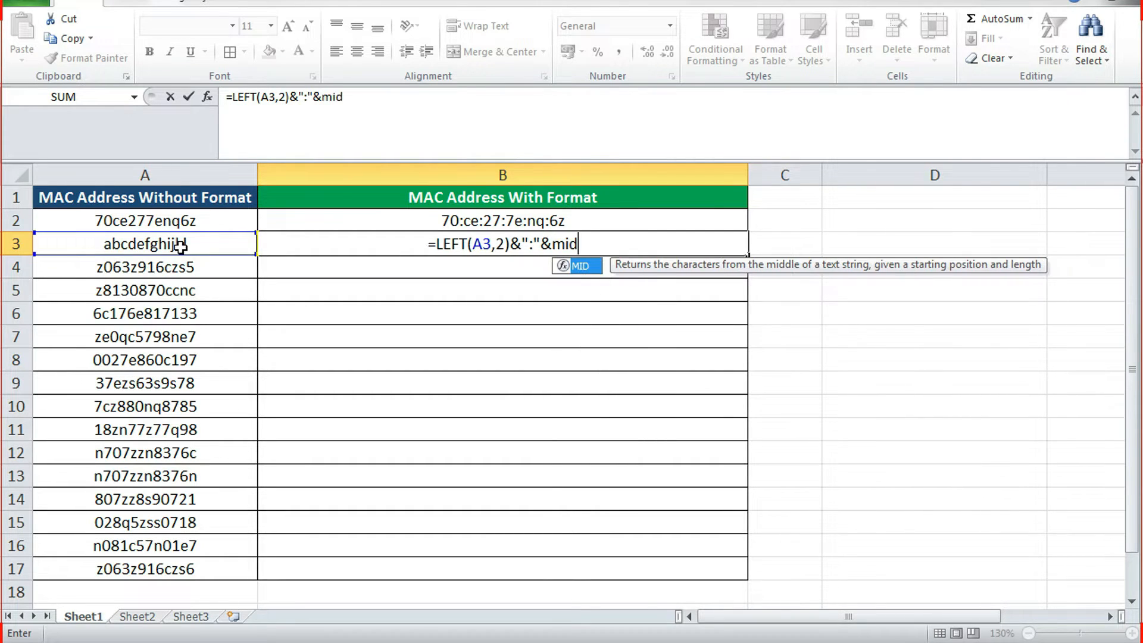
pyautogui.press('Tab')
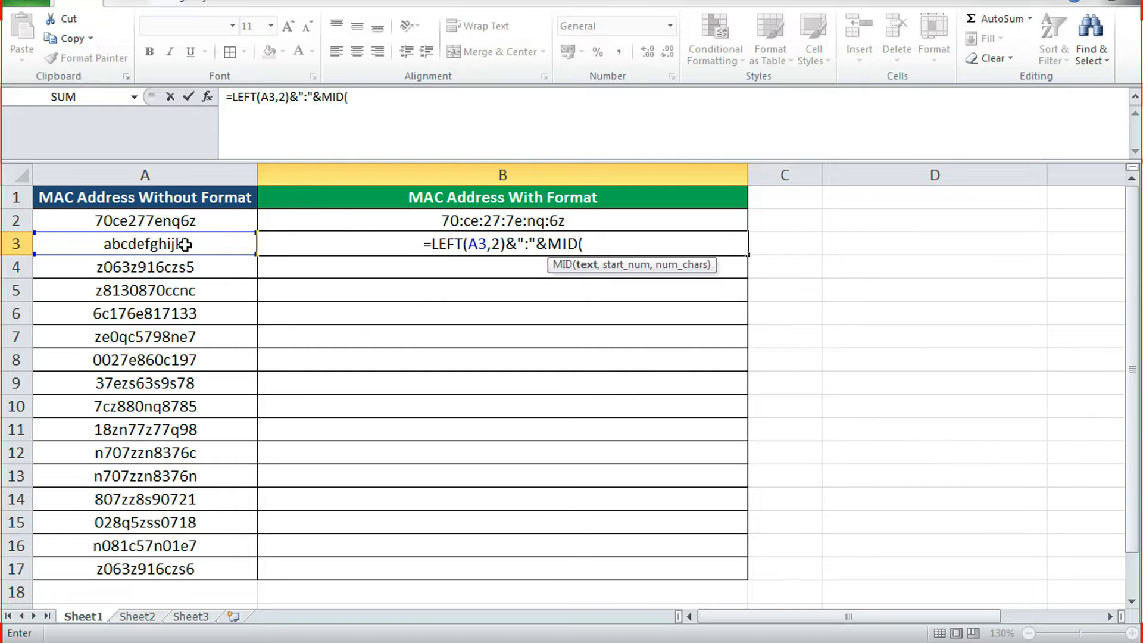
pyautogui.click(185, 245)
pyautogui.write(',')
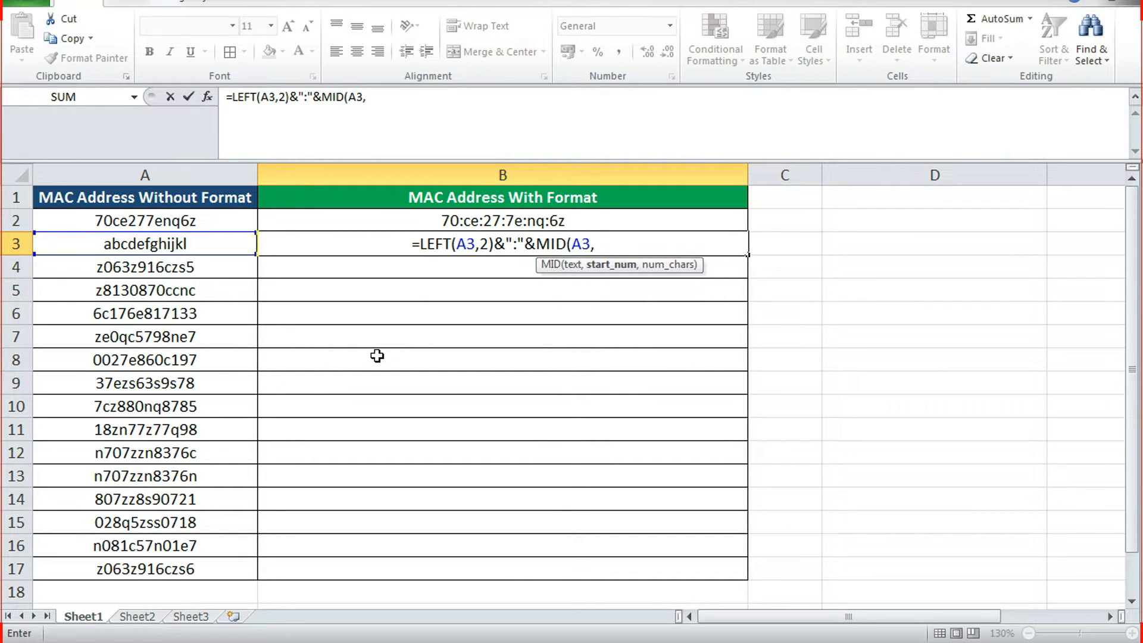
pyautogui.write('3,2')
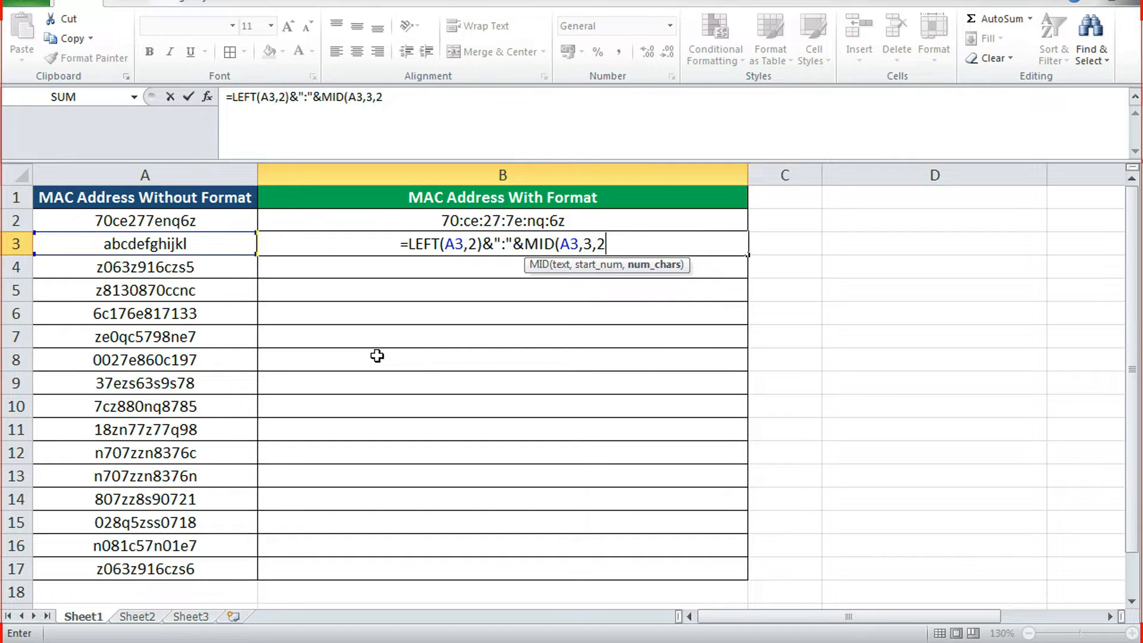
pyautogui.write(')')
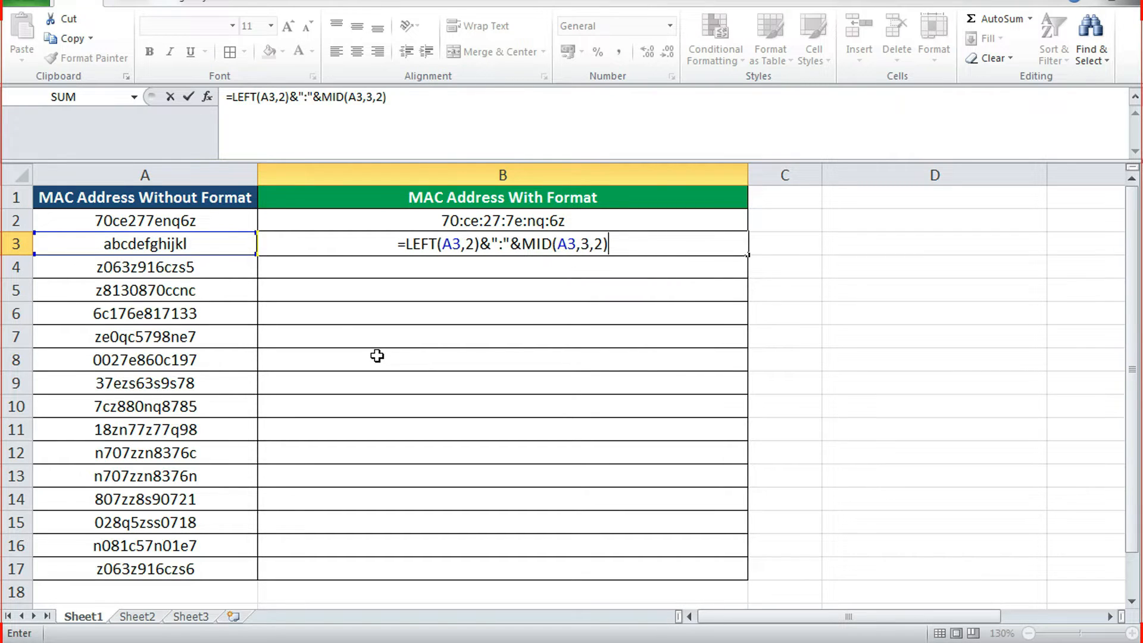
pyautogui.write('&')
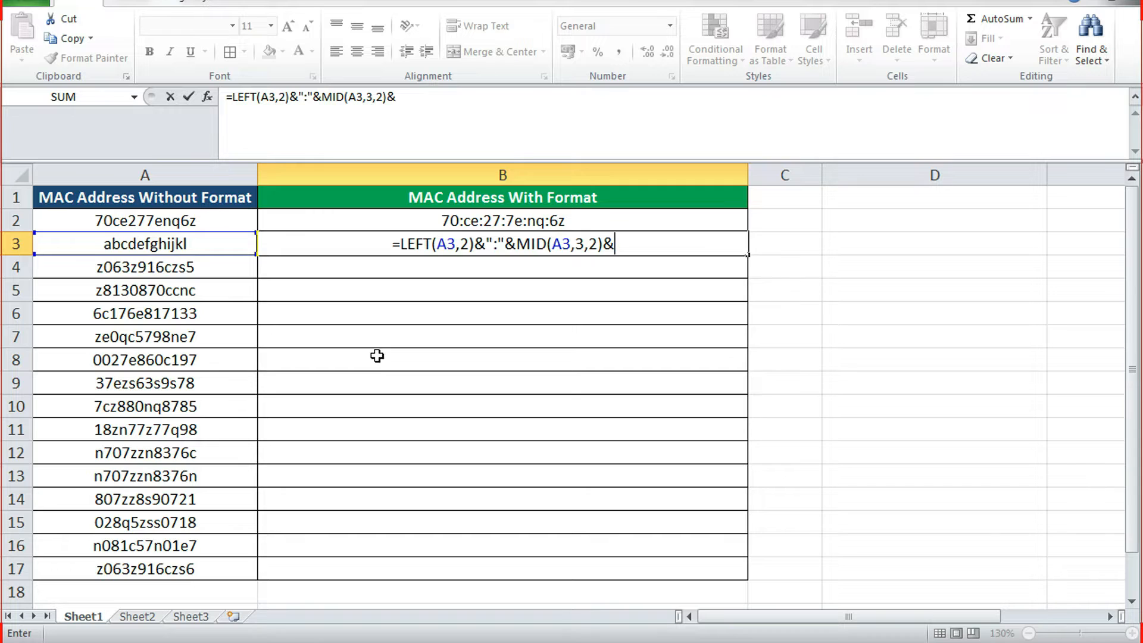
pyautogui.write('":')
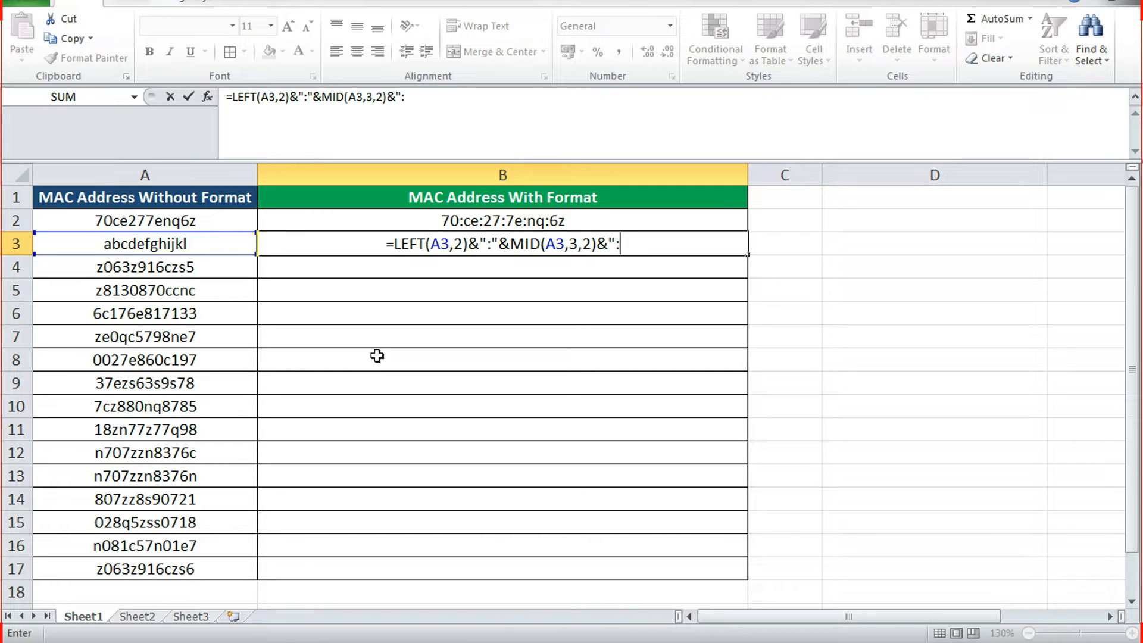
pyautogui.write('"')
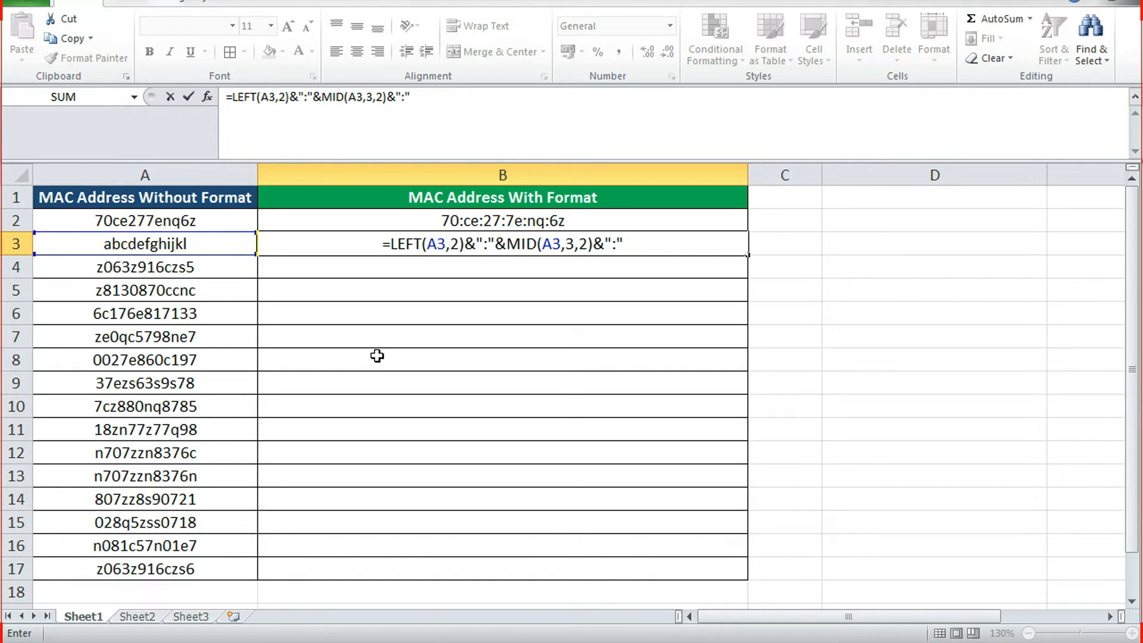
pyautogui.write('&')
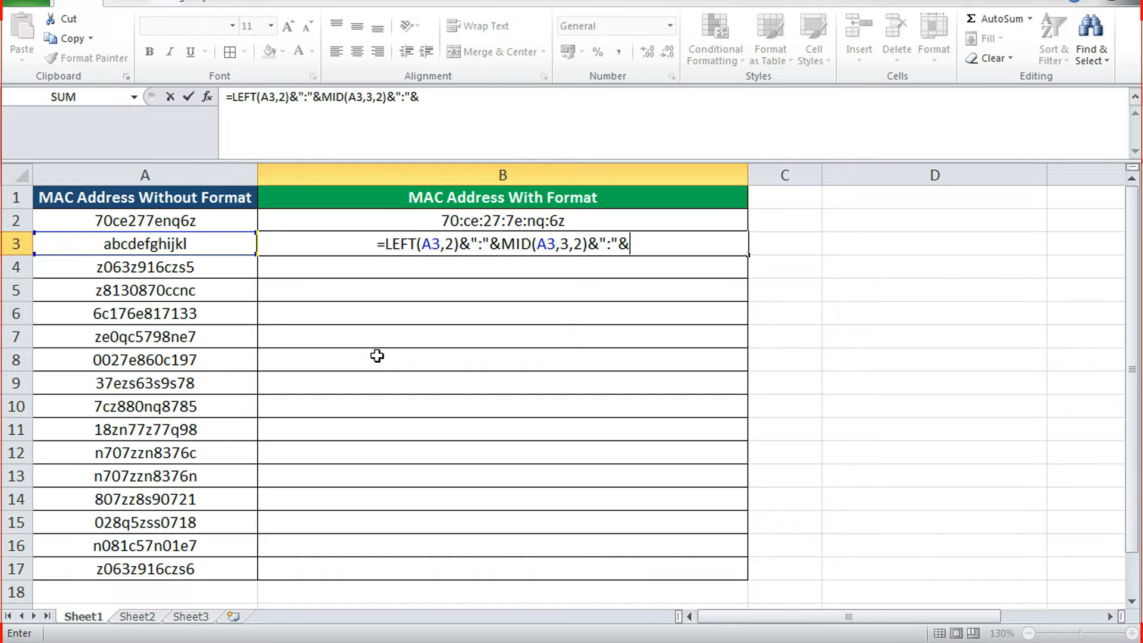
# Step: Append the fifth and sixth characters of A3 and another colon separator to the B3 formula: MID(A3,5,2)&":"&
pyautogui.write('mid')
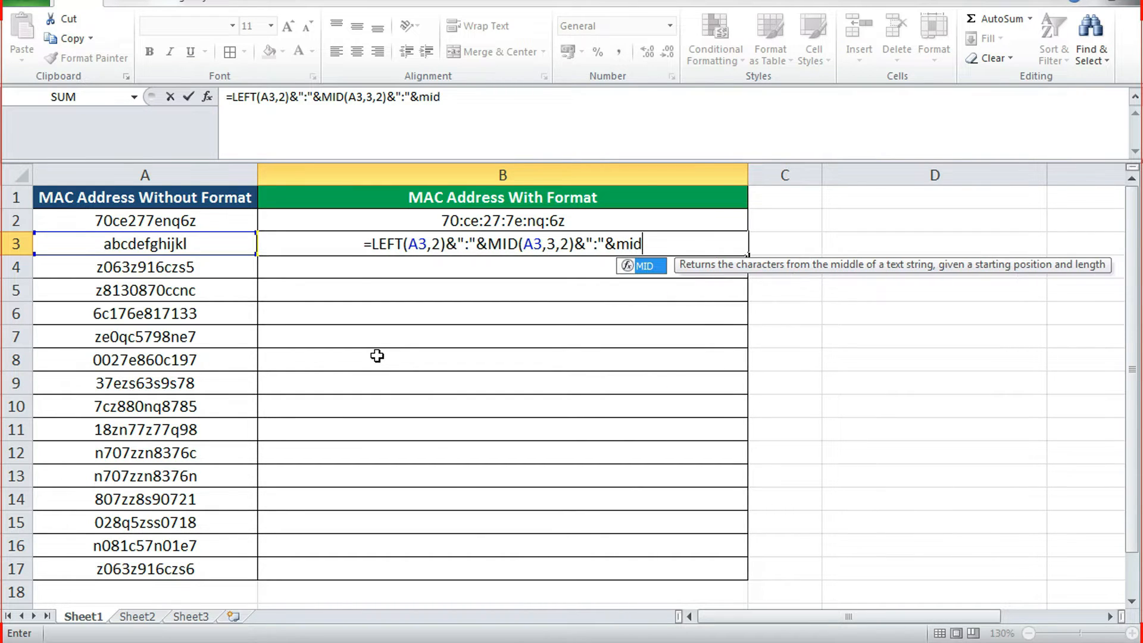
pyautogui.press('Tab')
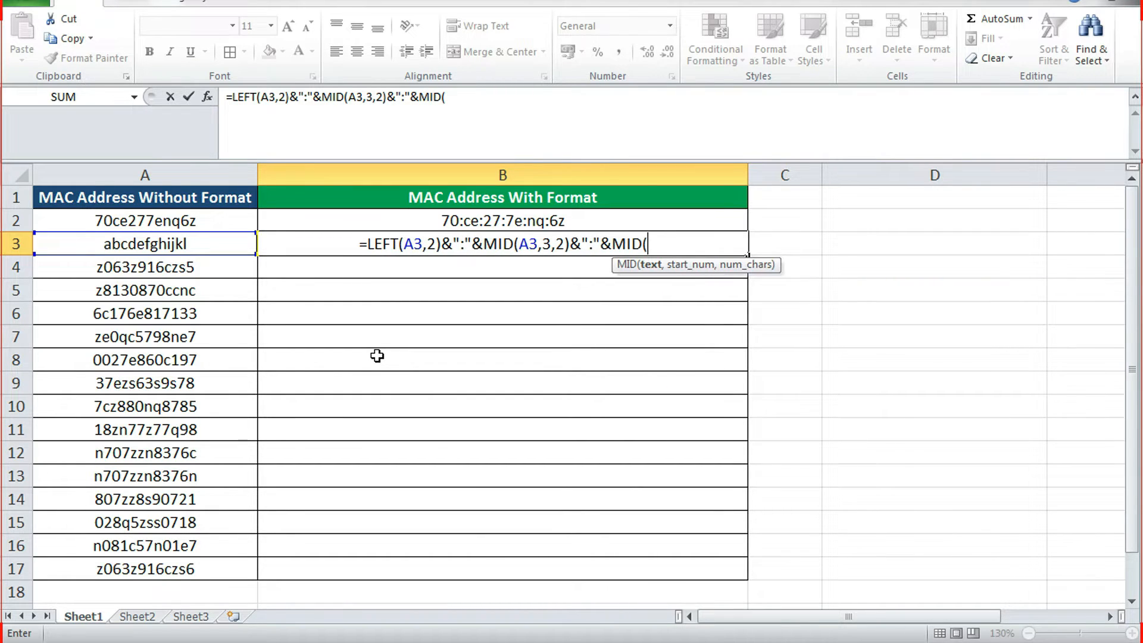
pyautogui.click(199, 244)
pyautogui.write(',')
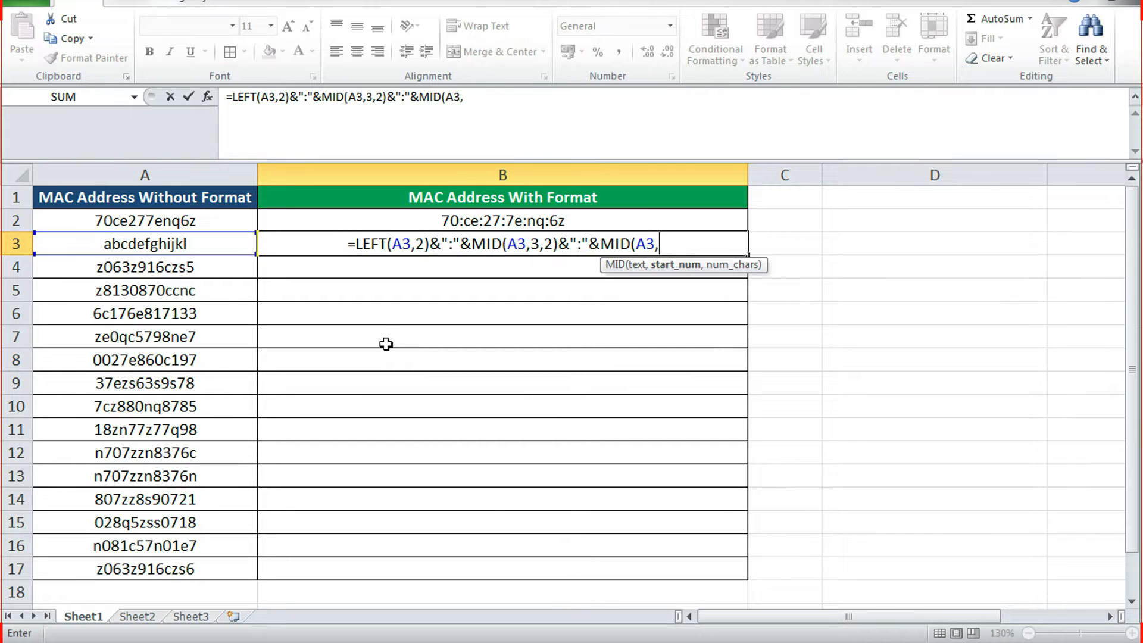
pyautogui.write('5')
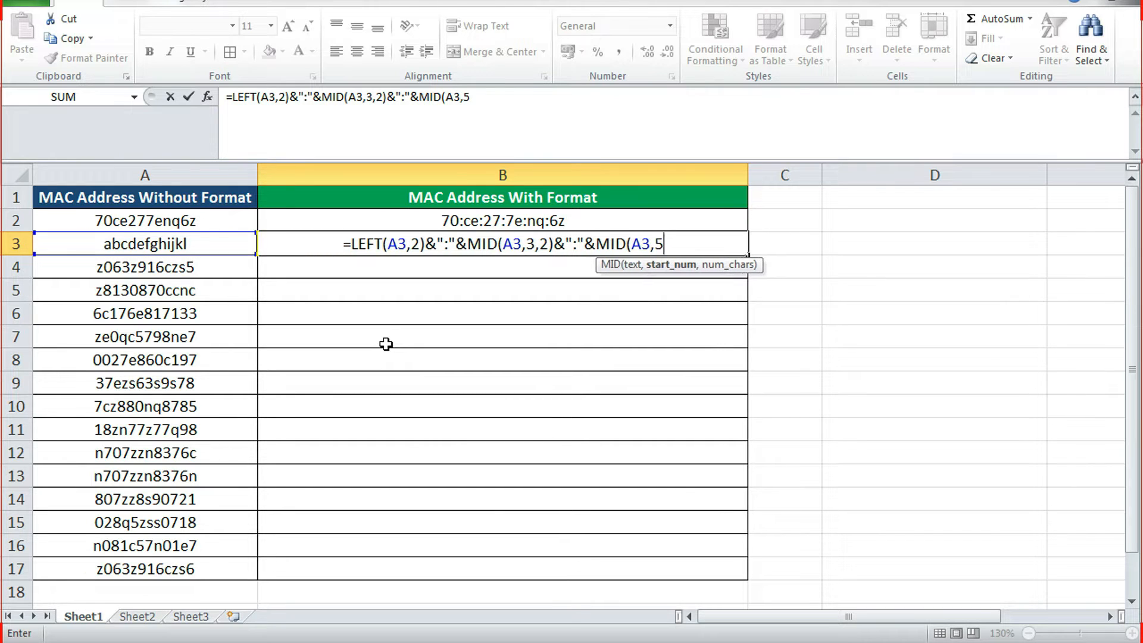
pyautogui.write(',2)')
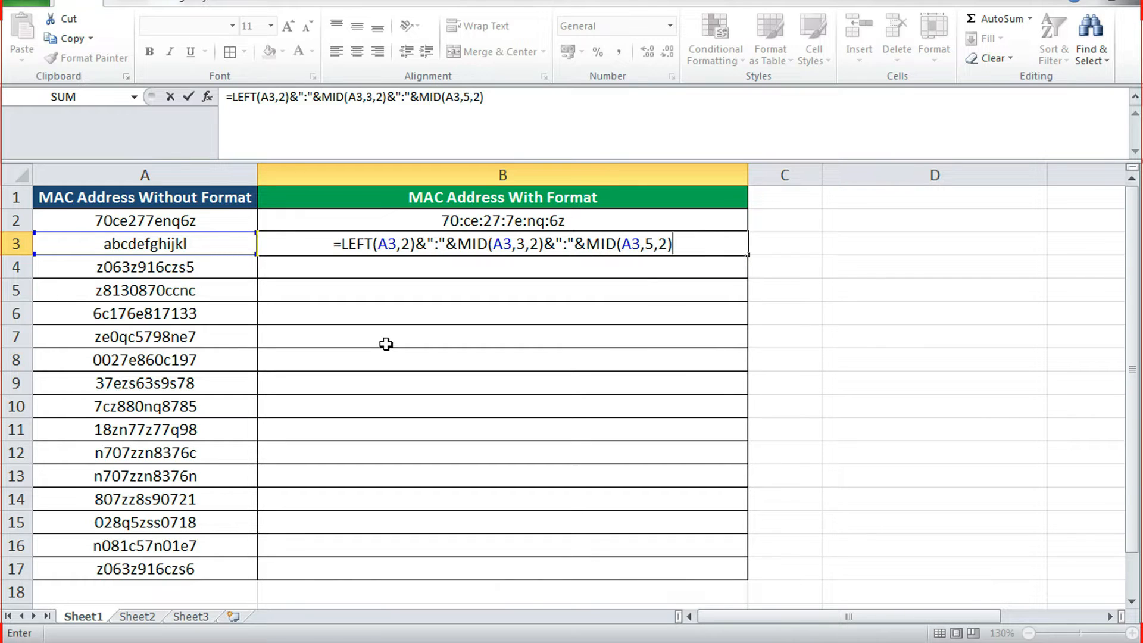
pyautogui.write('&')
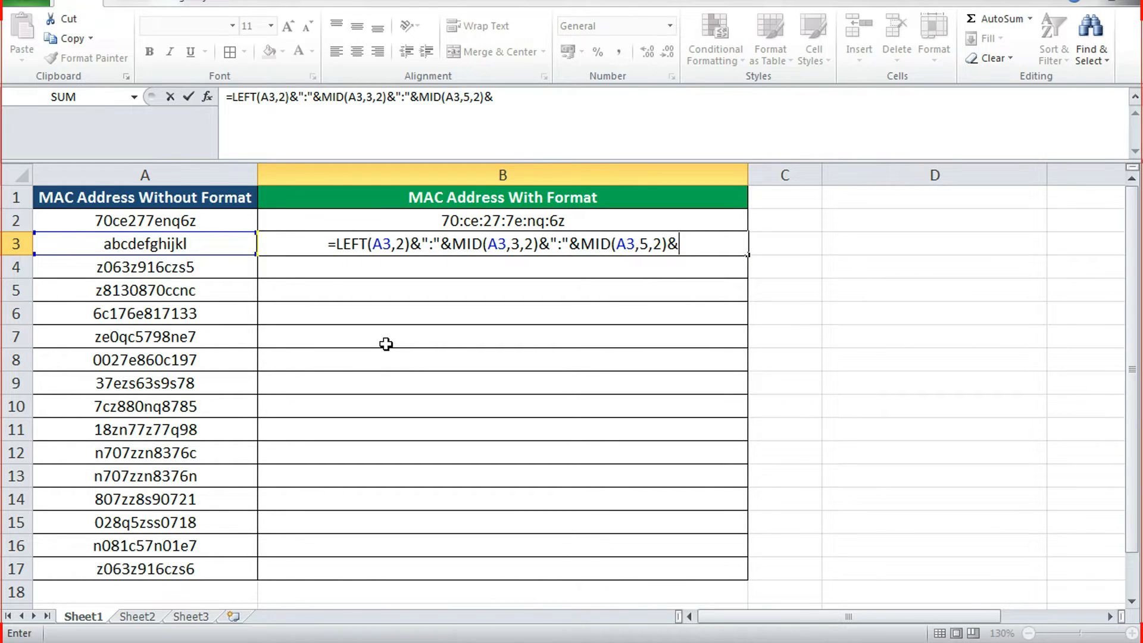
pyautogui.write('":"')
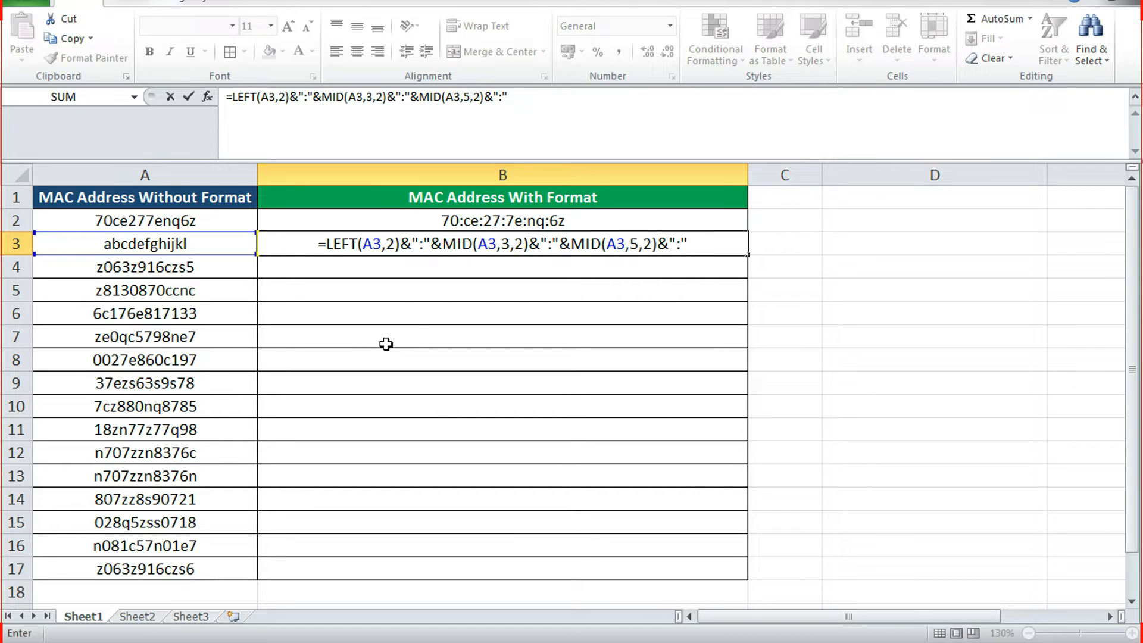
pyautogui.write('&')
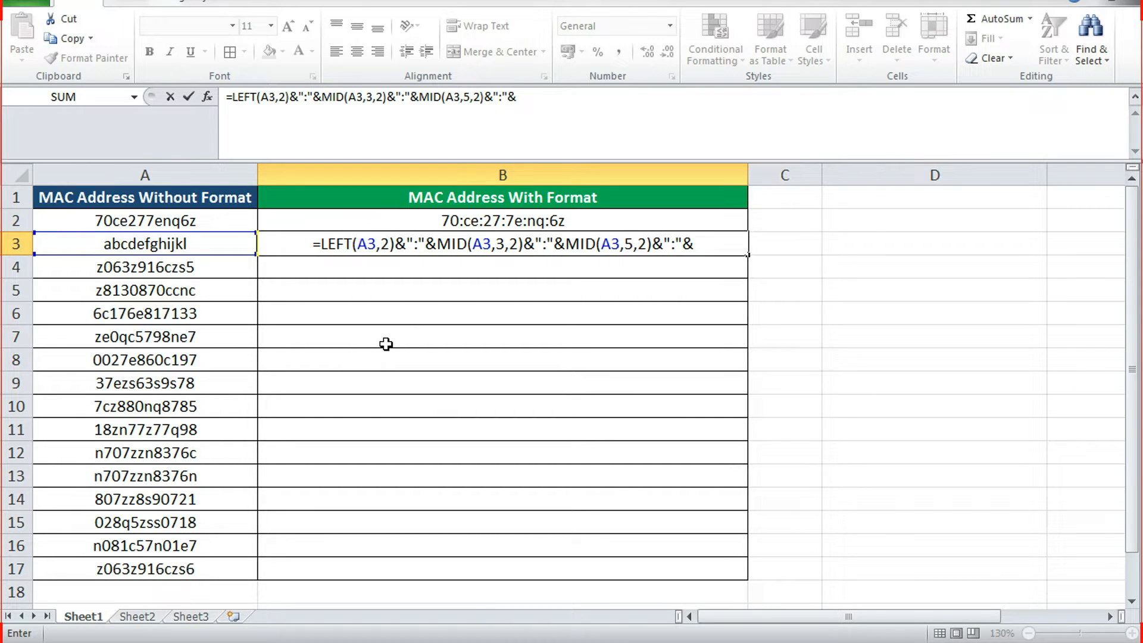
# Step: Append the seventh and eighth characters of A3 and a further colon separator to the B3 formula: MID(A3,7,2)&":"&
pyautogui.write('mi')
pyautogui.press('Tab')
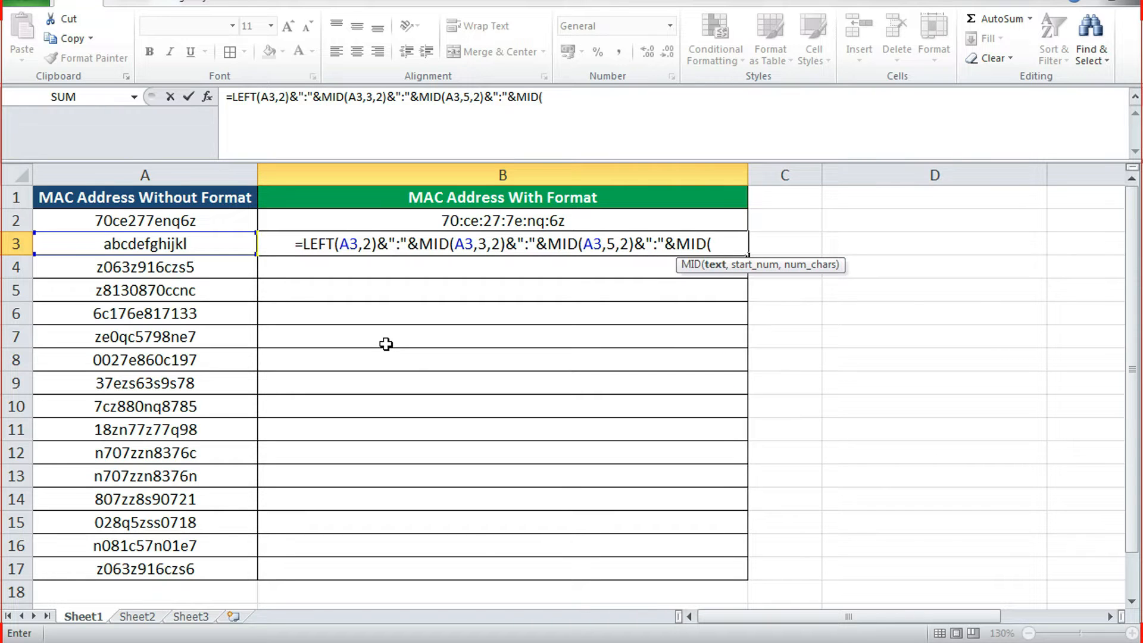
pyautogui.click(194, 244)
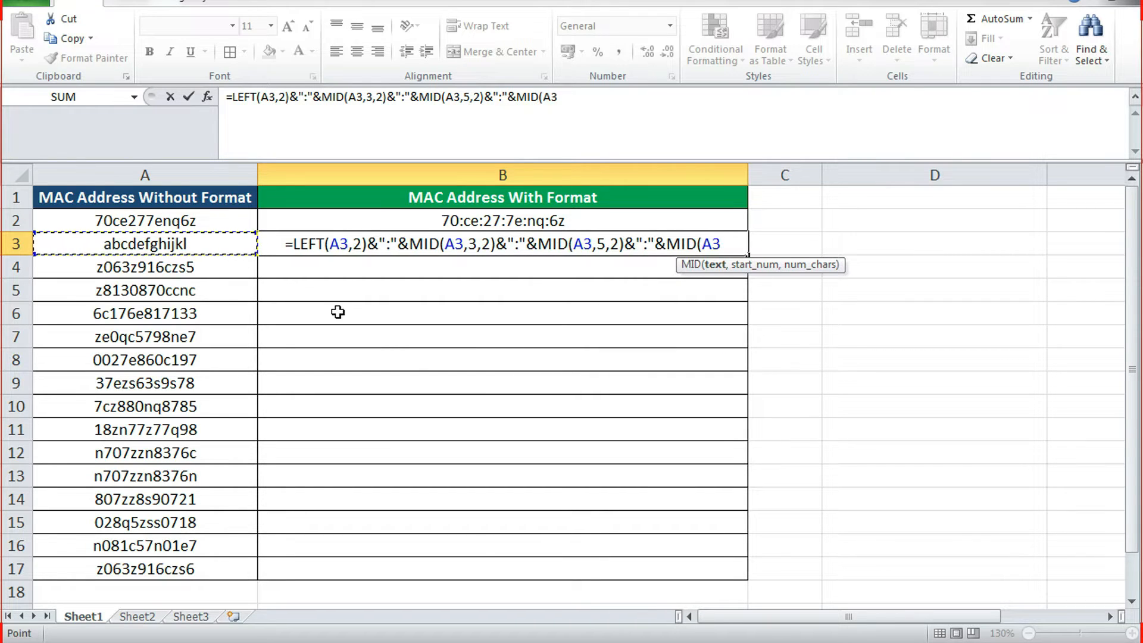
pyautogui.write(',')
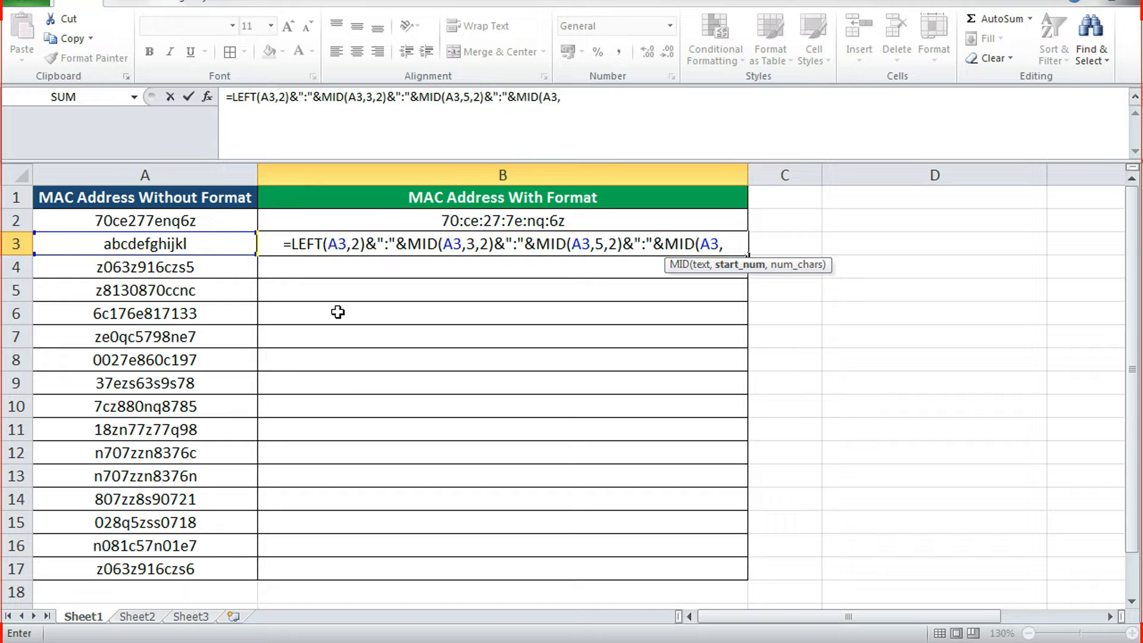
pyautogui.write('7,')
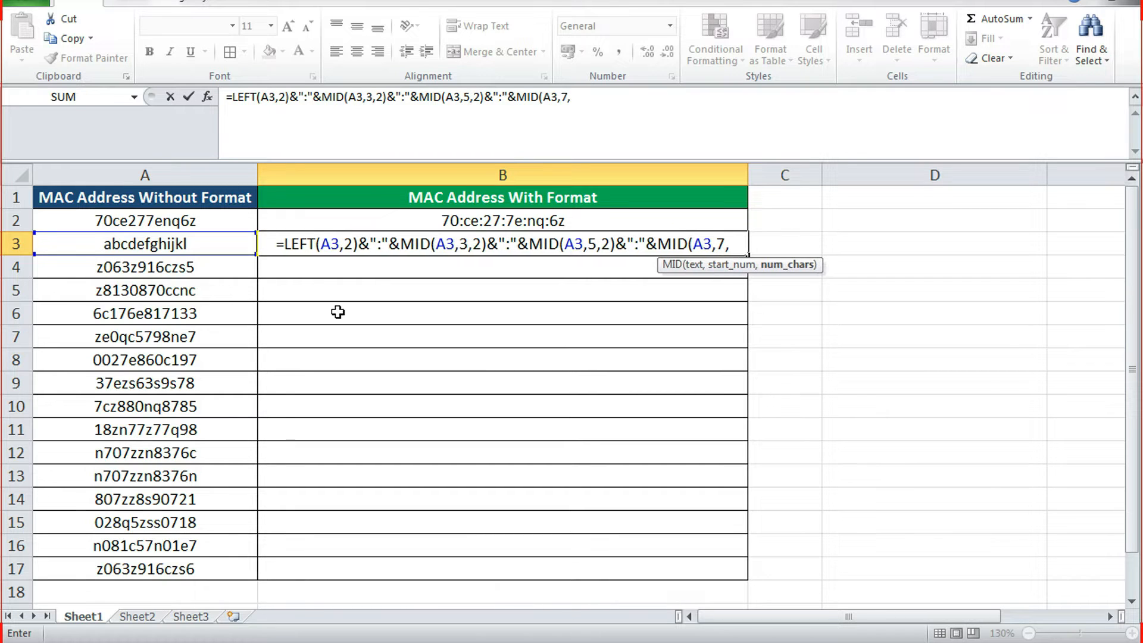
pyautogui.write('2)')
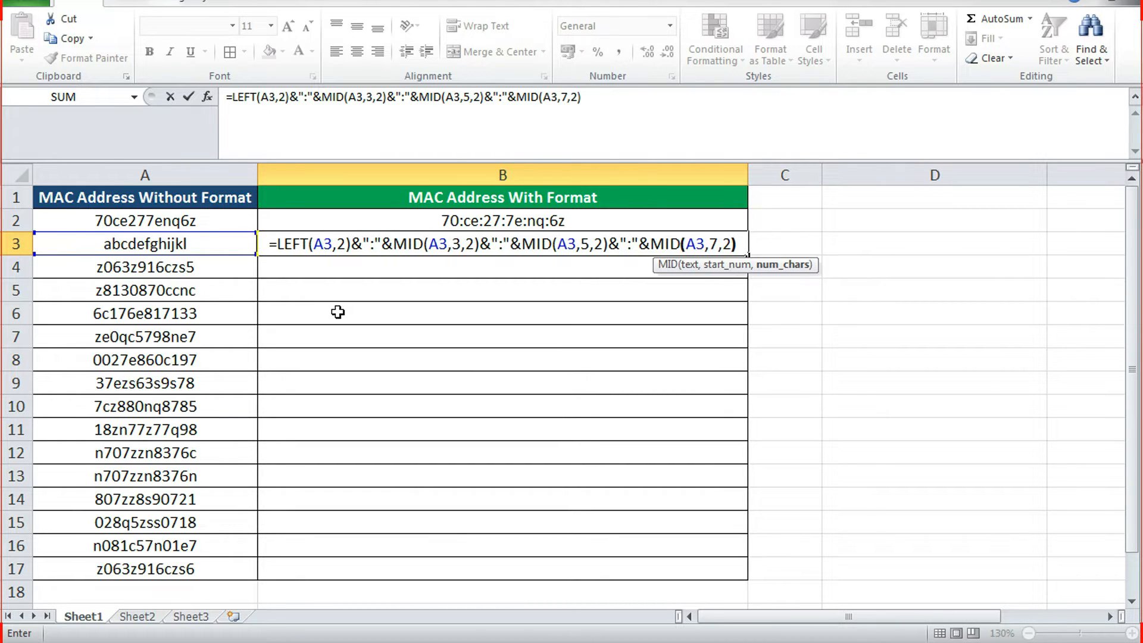
pyautogui.write('&')
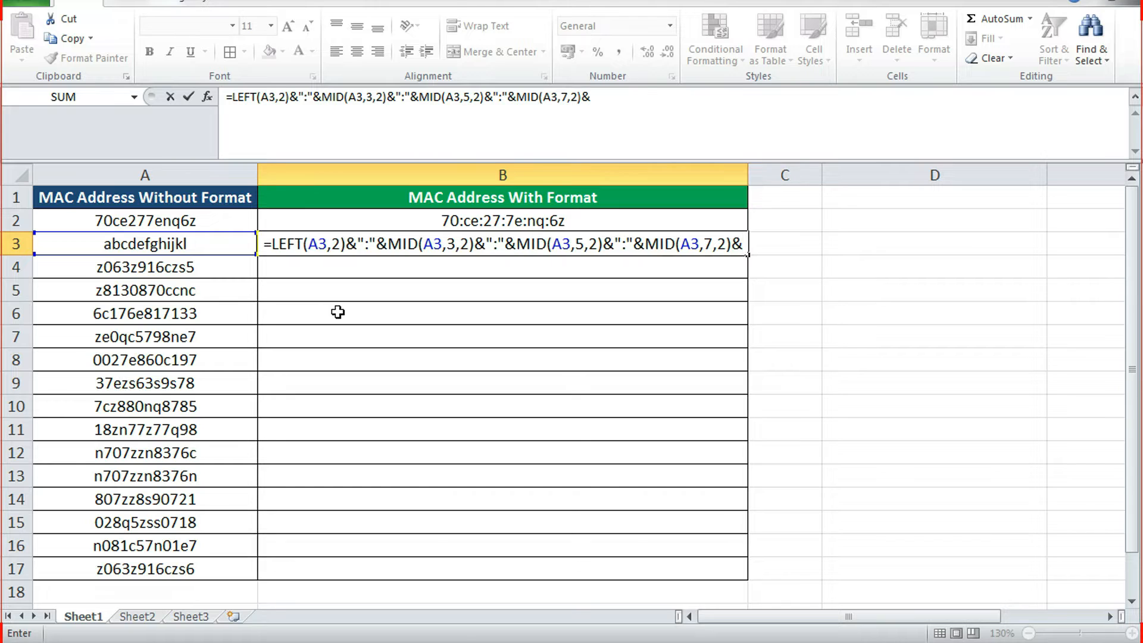
pyautogui.write('"')
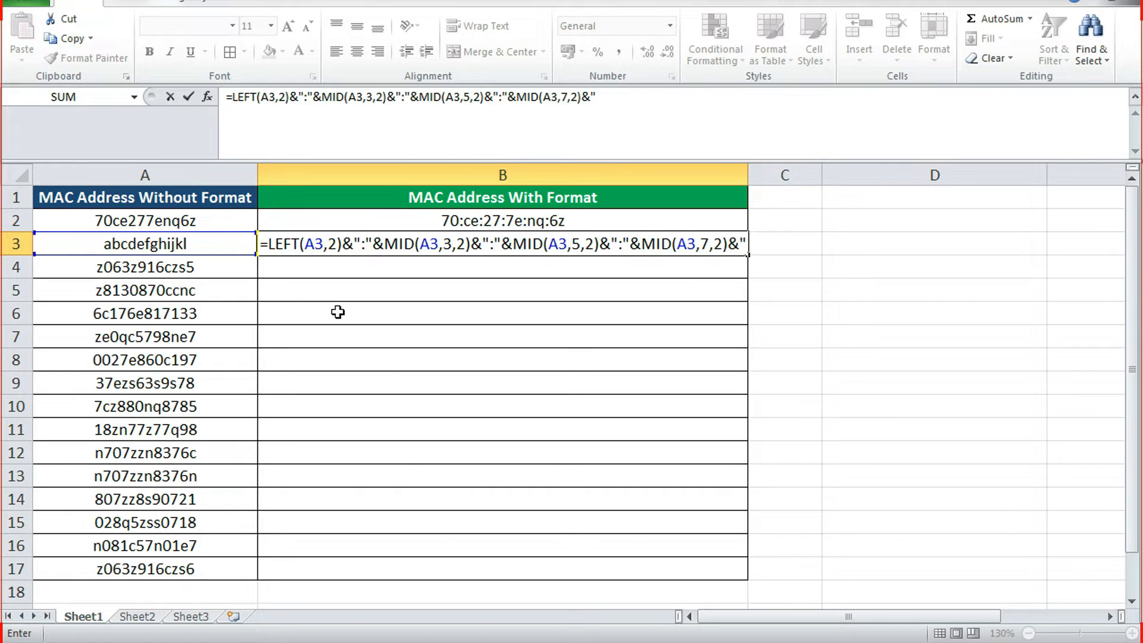
pyautogui.write(':"')
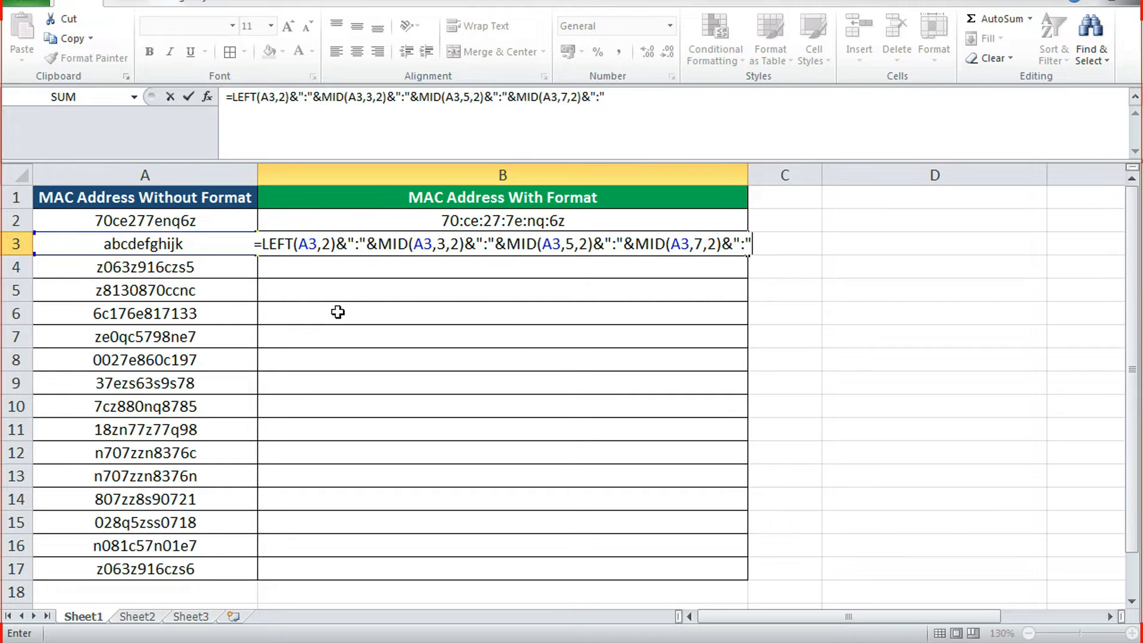
pyautogui.write('&')
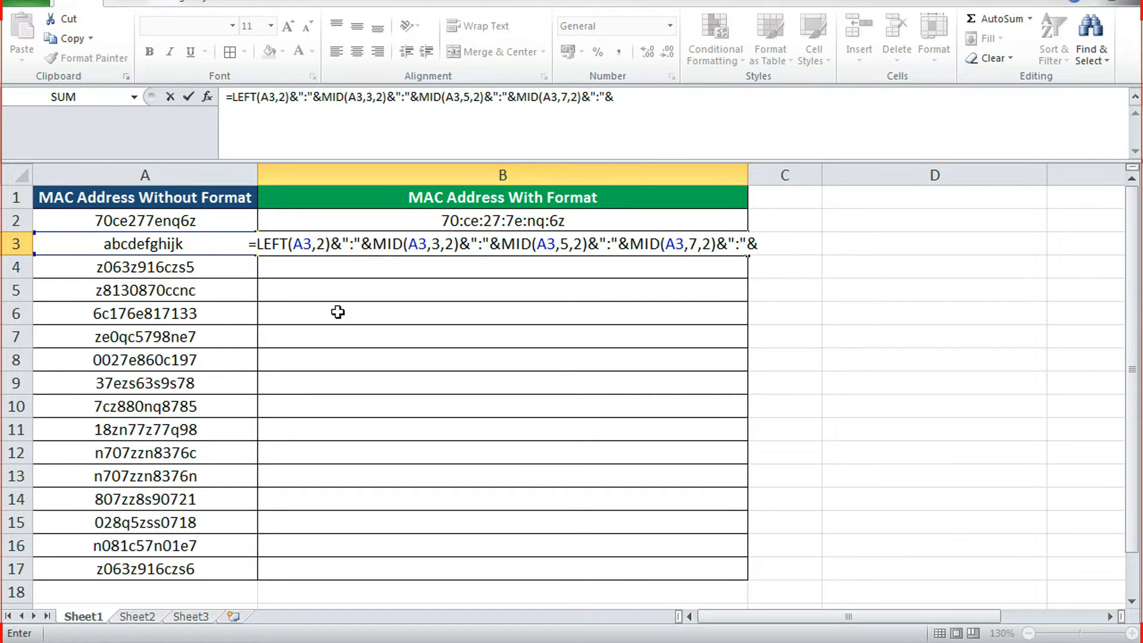
# Step: Append the ninth and tenth characters of A3 and a colon separator to the B3 formula: MID(A3,9,2)&":"&
pyautogui.write('mid')
pyautogui.press('Tab')
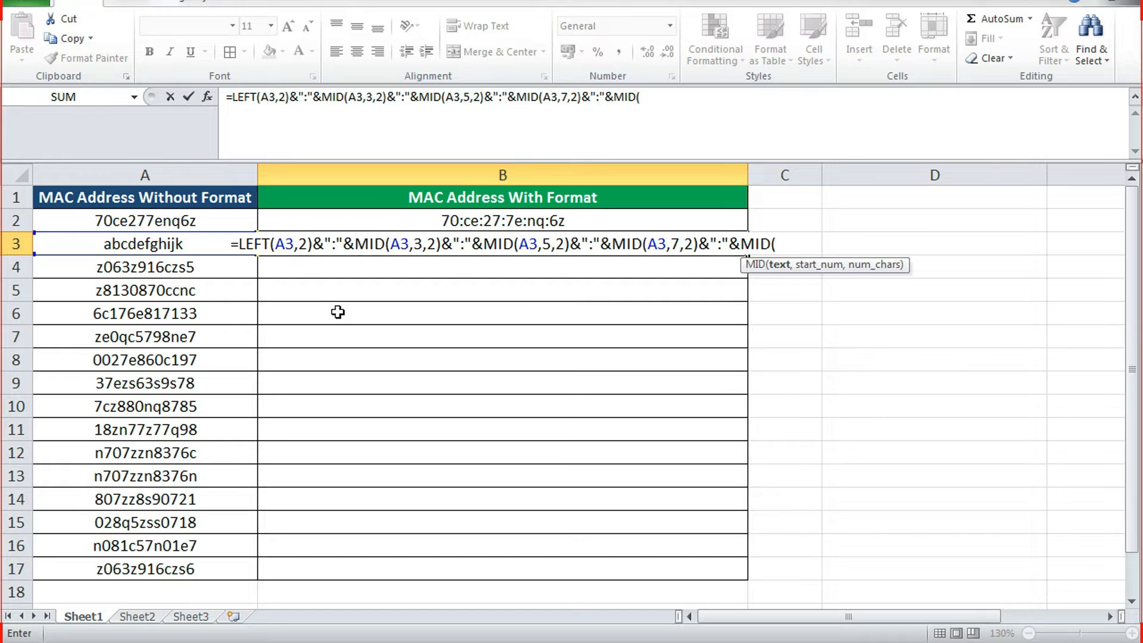
pyautogui.click(176, 249)
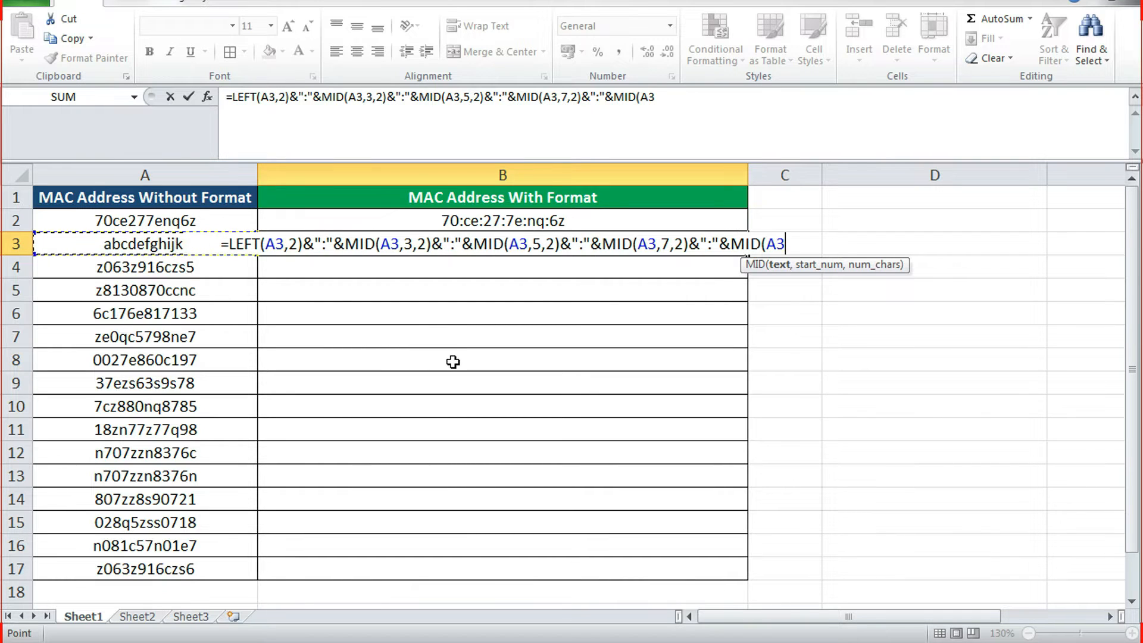
pyautogui.write(',9')
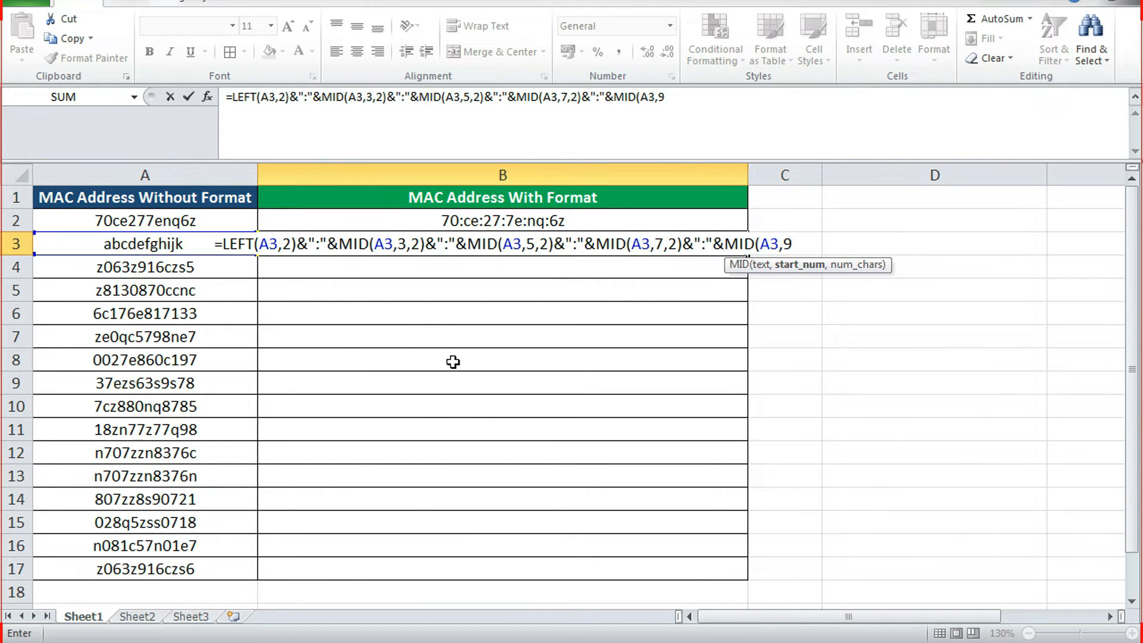
pyautogui.write(',2')
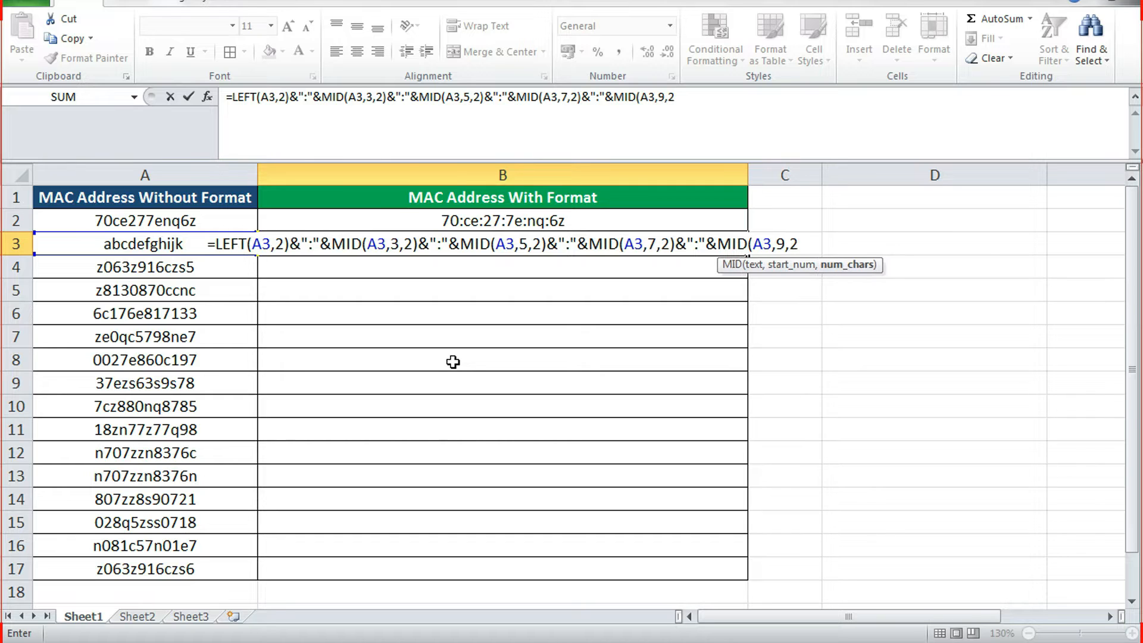
pyautogui.write(')')
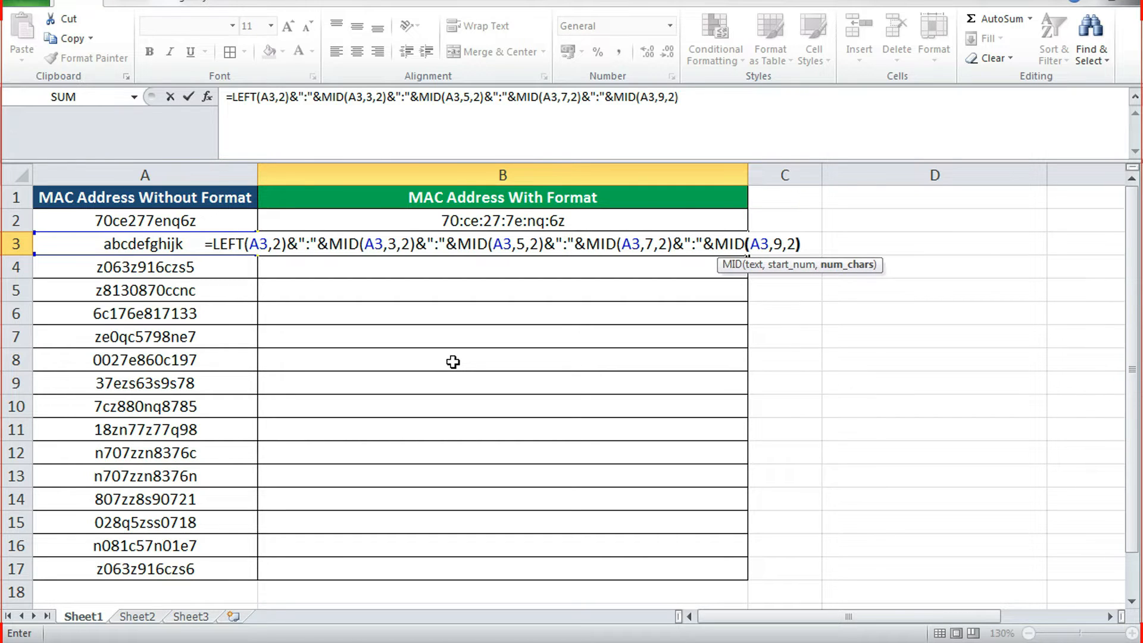
pyautogui.write('&')
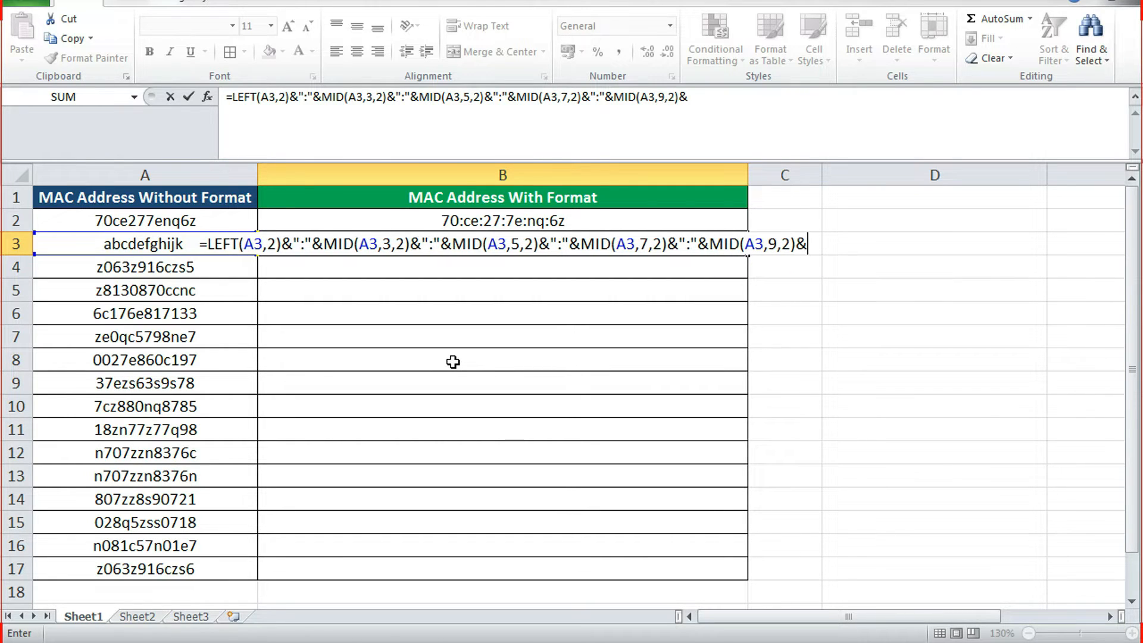
pyautogui.write('"')
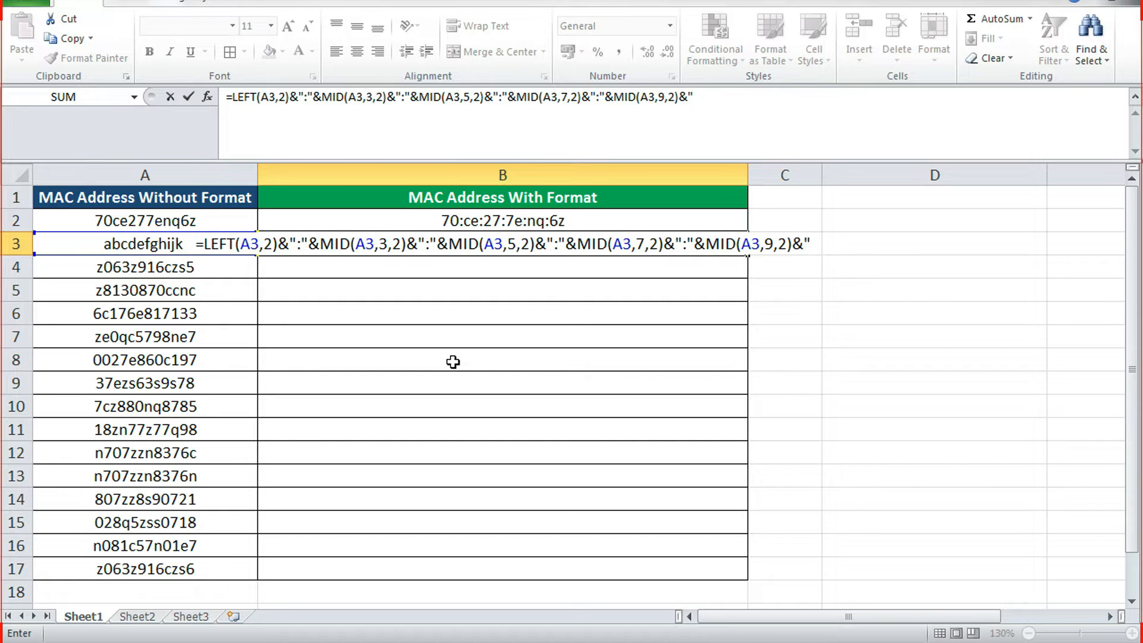
pyautogui.write(':"')
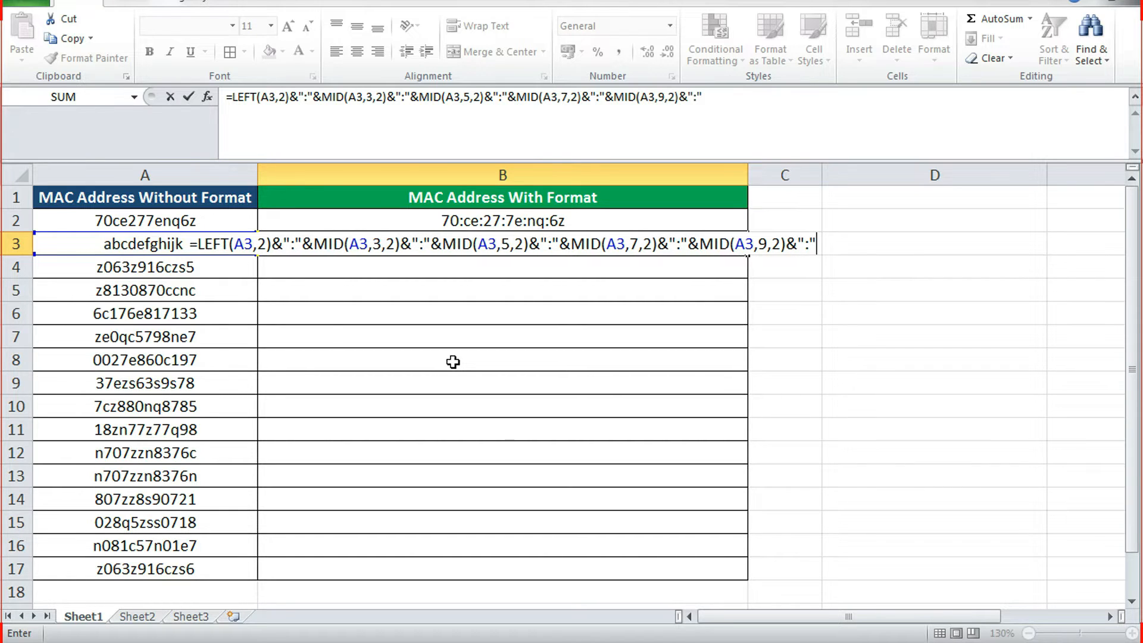
pyautogui.write('&')
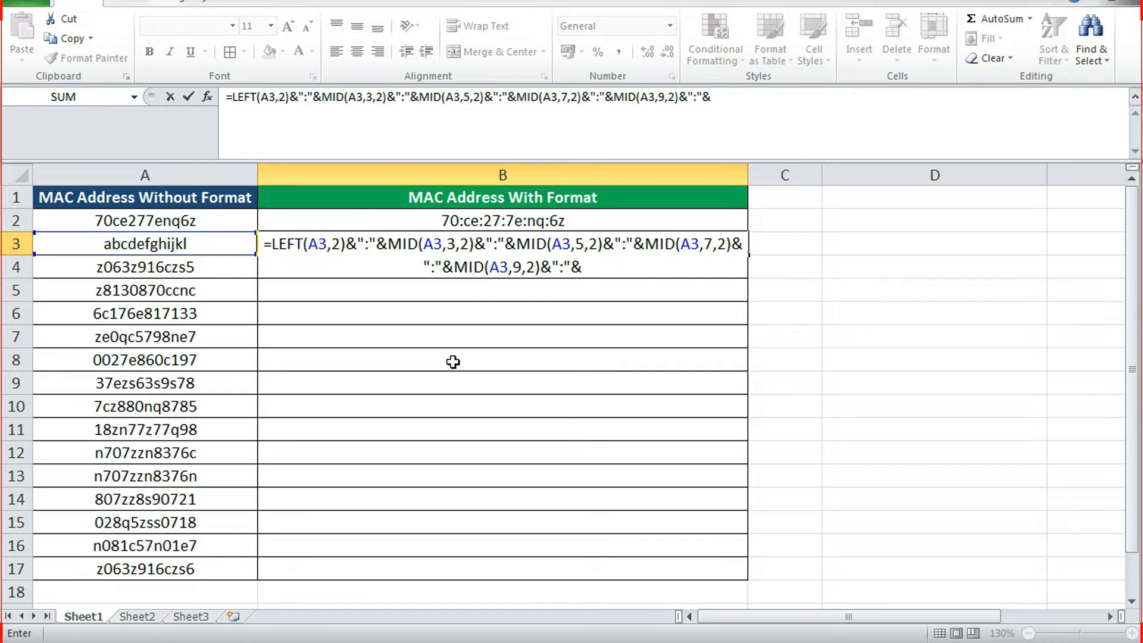
# Step: Complete the B3 formula with the last two characters of A3, RIGHT(A3,2), and enter it
pyautogui.write('r')
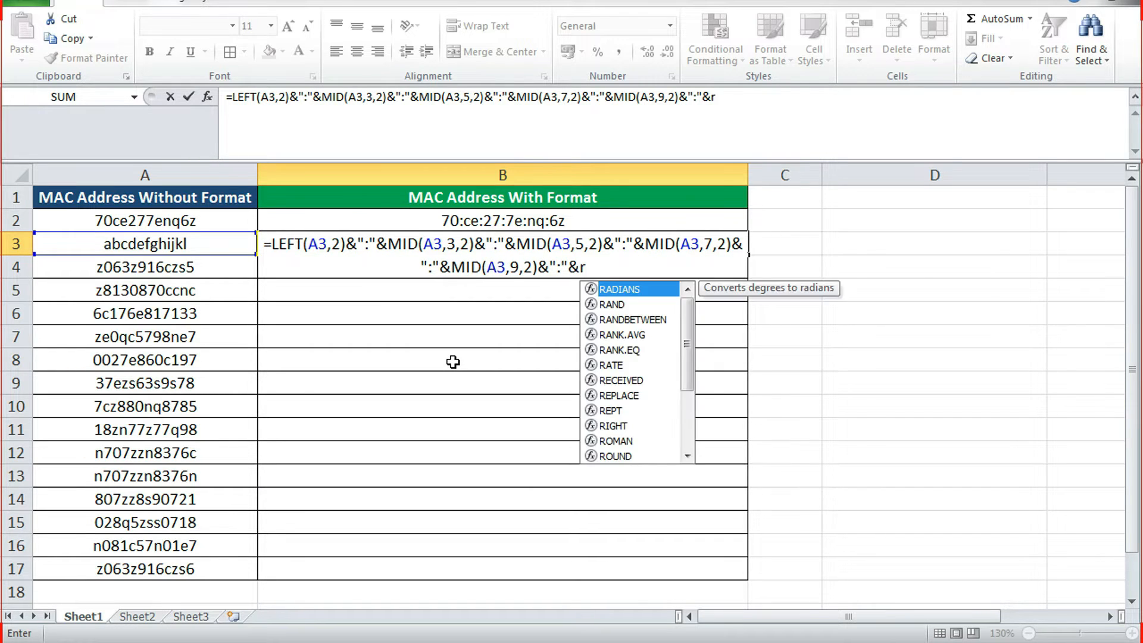
pyautogui.write('igh')
pyautogui.press('Tab')
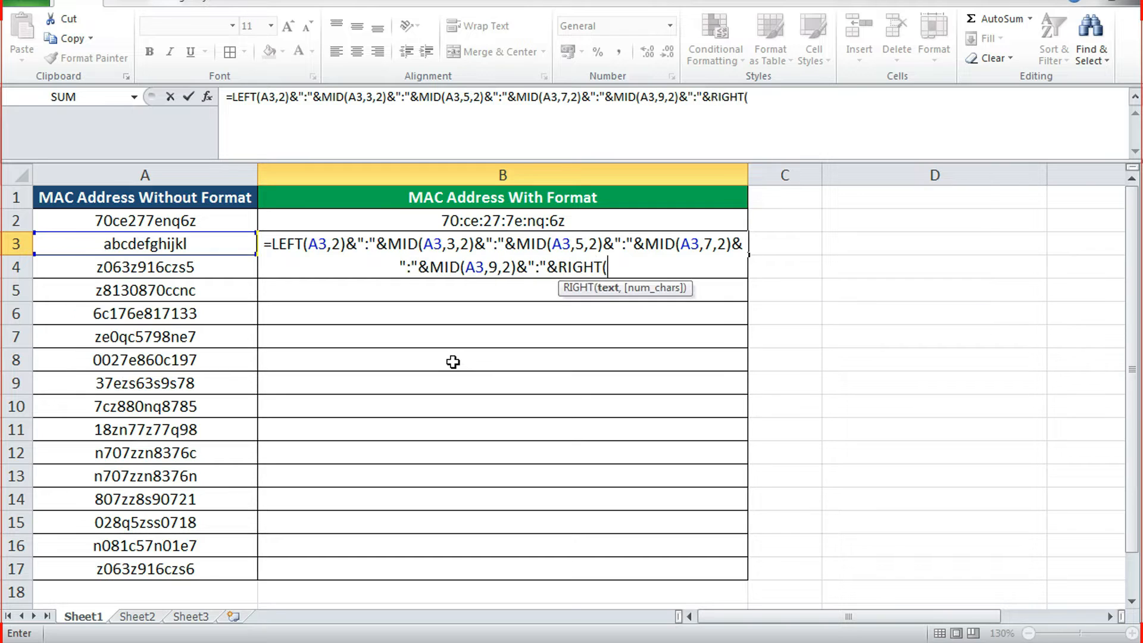
pyautogui.click(193, 244)
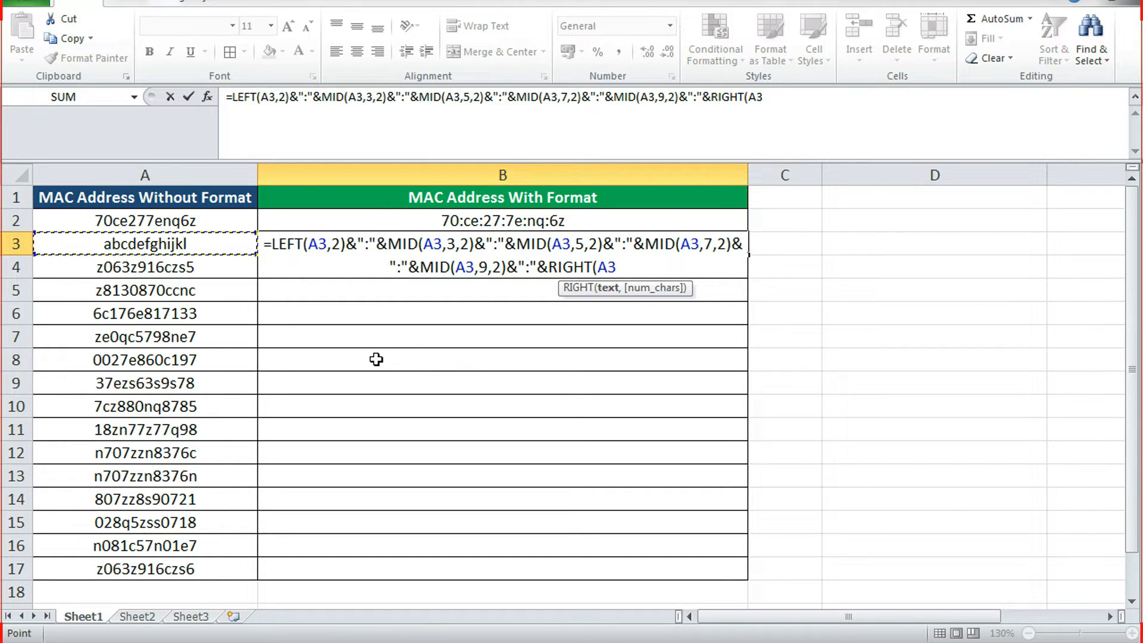
pyautogui.write(',2')
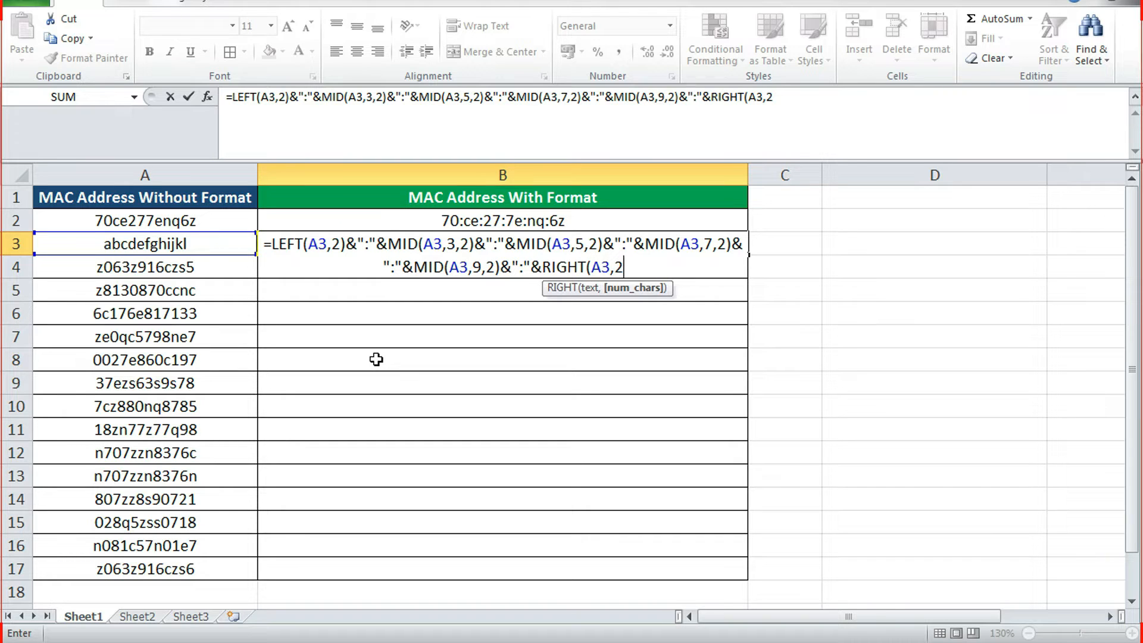
pyautogui.write(')')
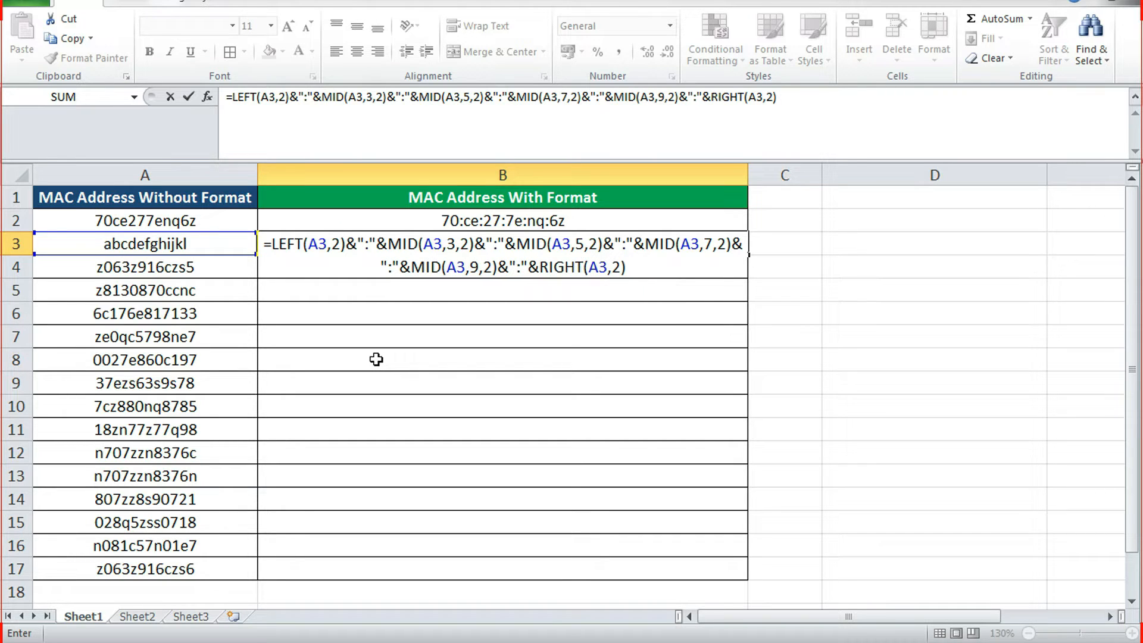
pyautogui.press('Return')
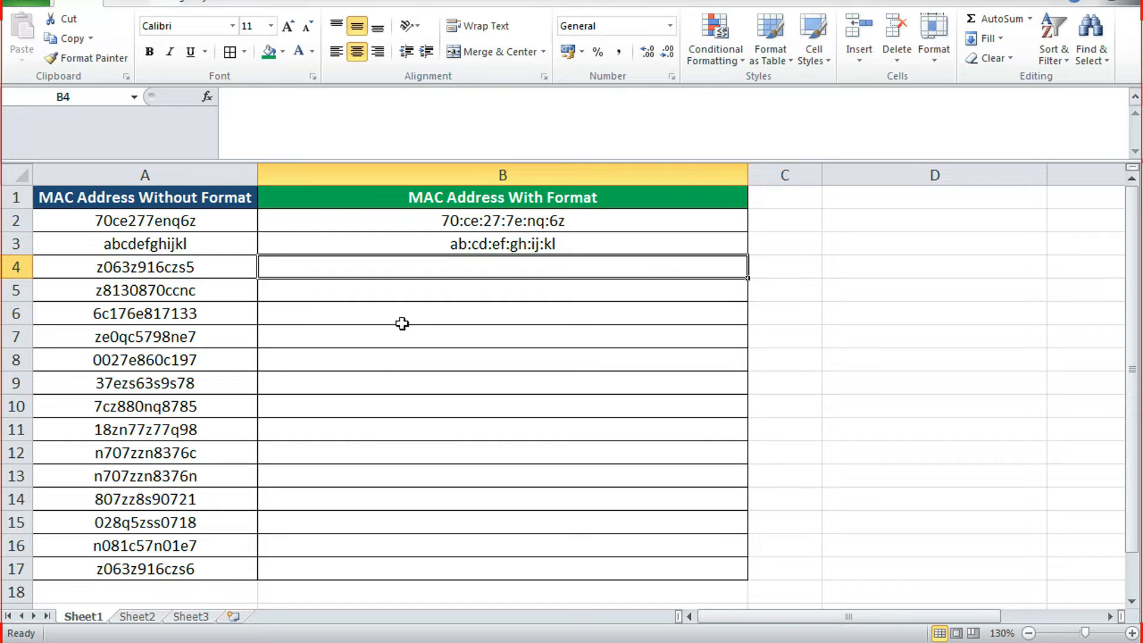
# Step: Copy the B3 formula down column B through B17, the last row with a MAC address
pyautogui.press('Up')
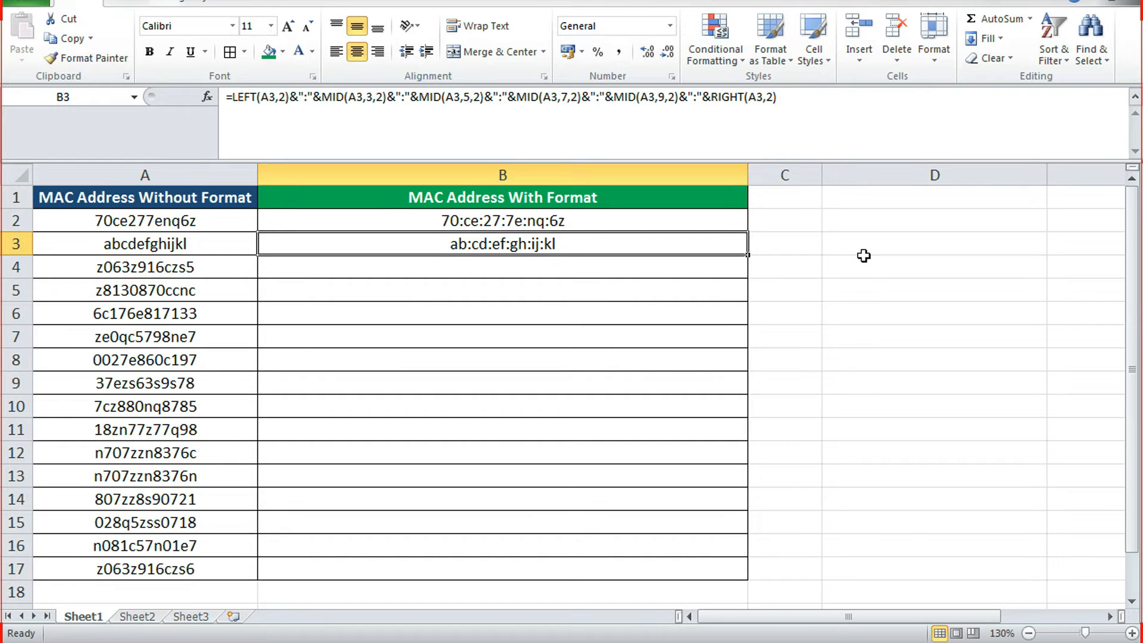
pyautogui.hotkey('ctrl', 'c')
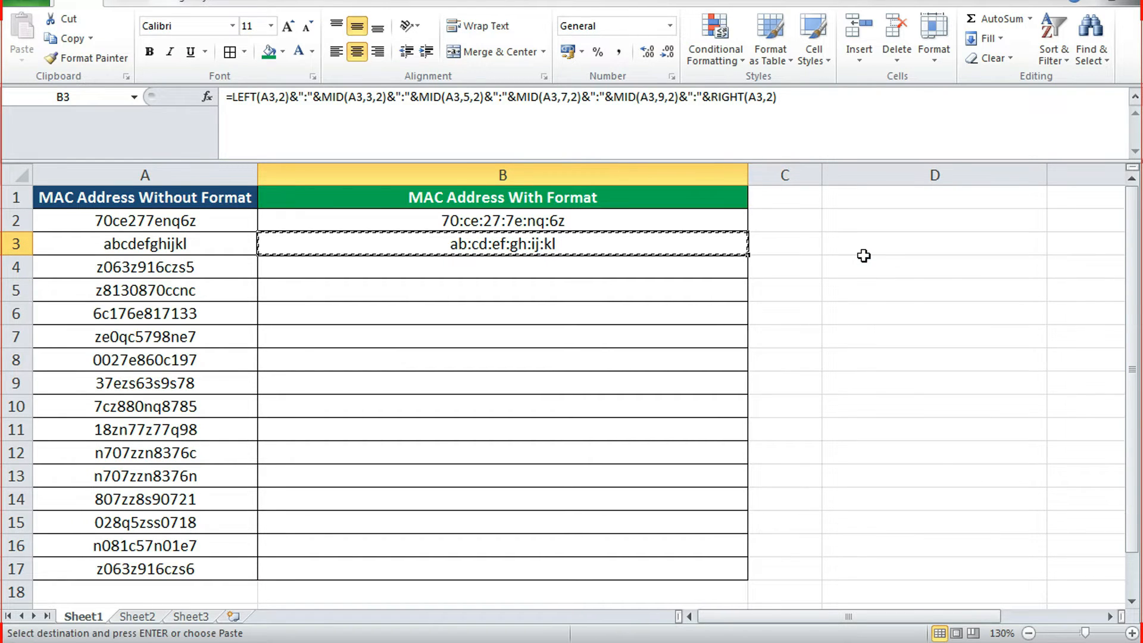
pyautogui.hotkey('ctrl', 'Left')
pyautogui.hotkey('ctrl', 'Down')
pyautogui.press('Right')
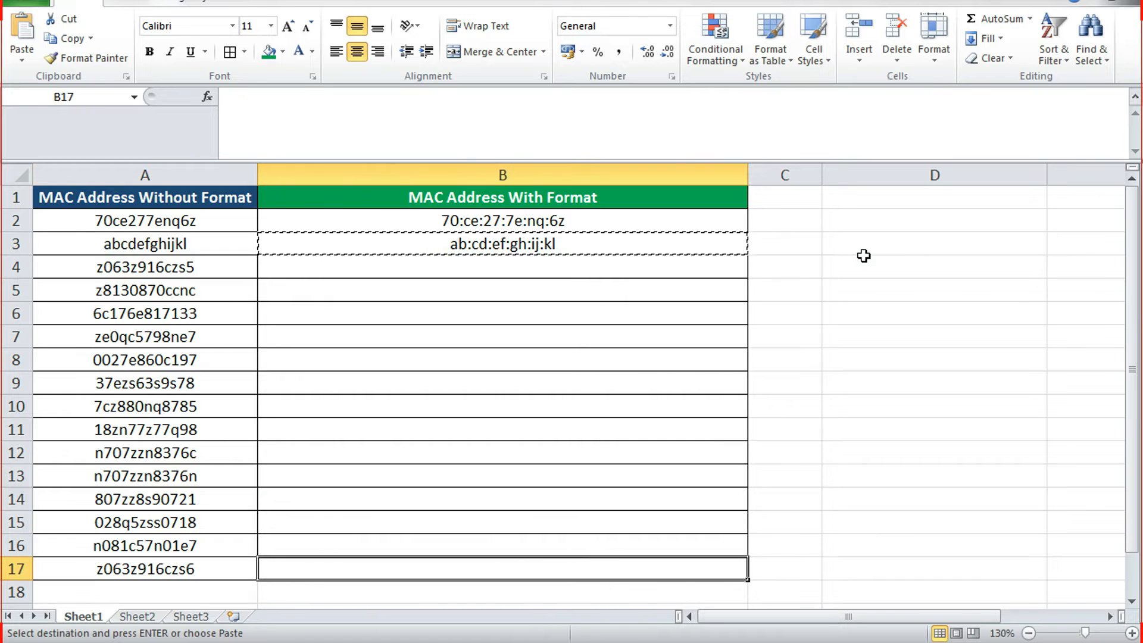
pyautogui.hotkey('shift', 'Up')
pyautogui.hotkey('ctrl', 'shift', 'Up')
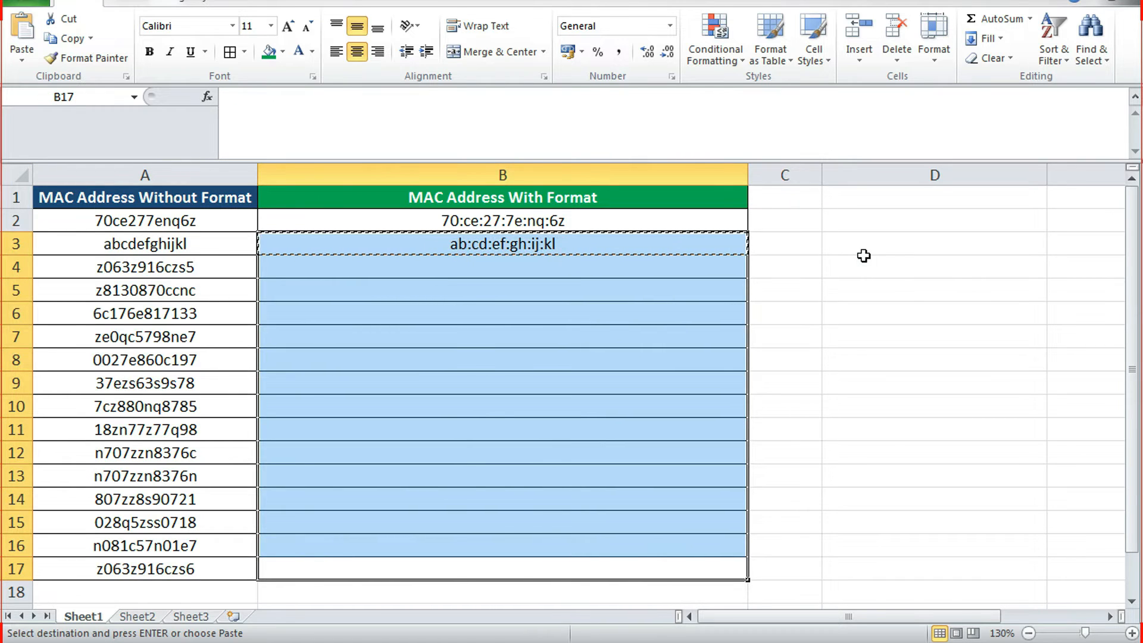
pyautogui.hotkey('ctrl', 'v')
pyautogui.hotkey('shift', 'BackSpace')
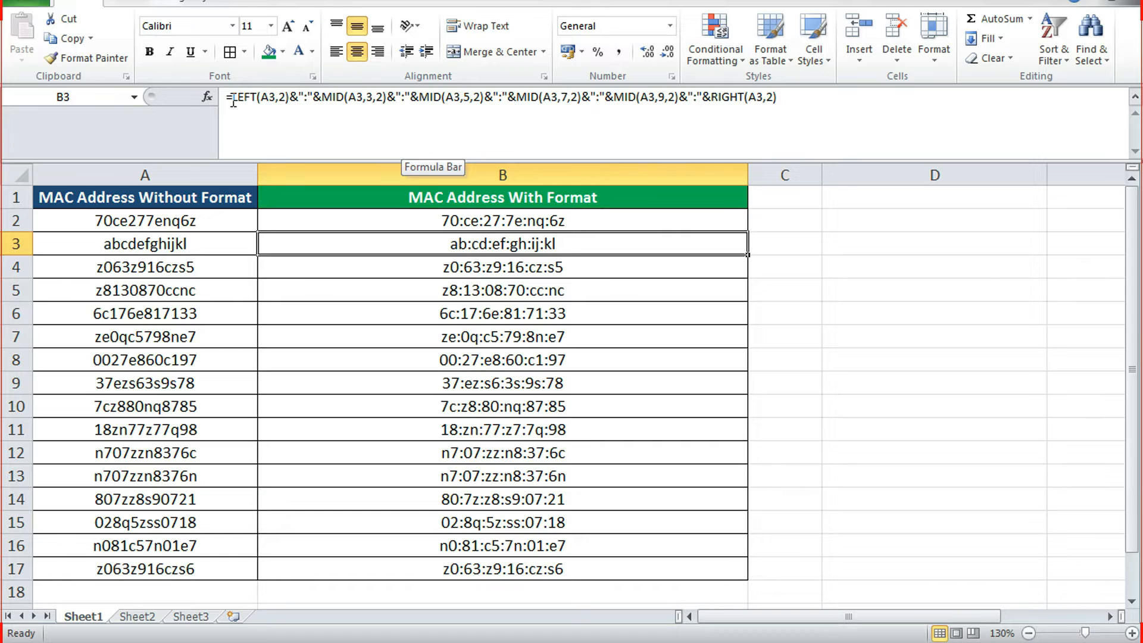
# Step: Review the LEFT, MID and RIGHT parts of the B3 formula one after another, keeping the formula as it is
pyautogui.moveTo(234, 100); pyautogui.dragTo(288, 100)
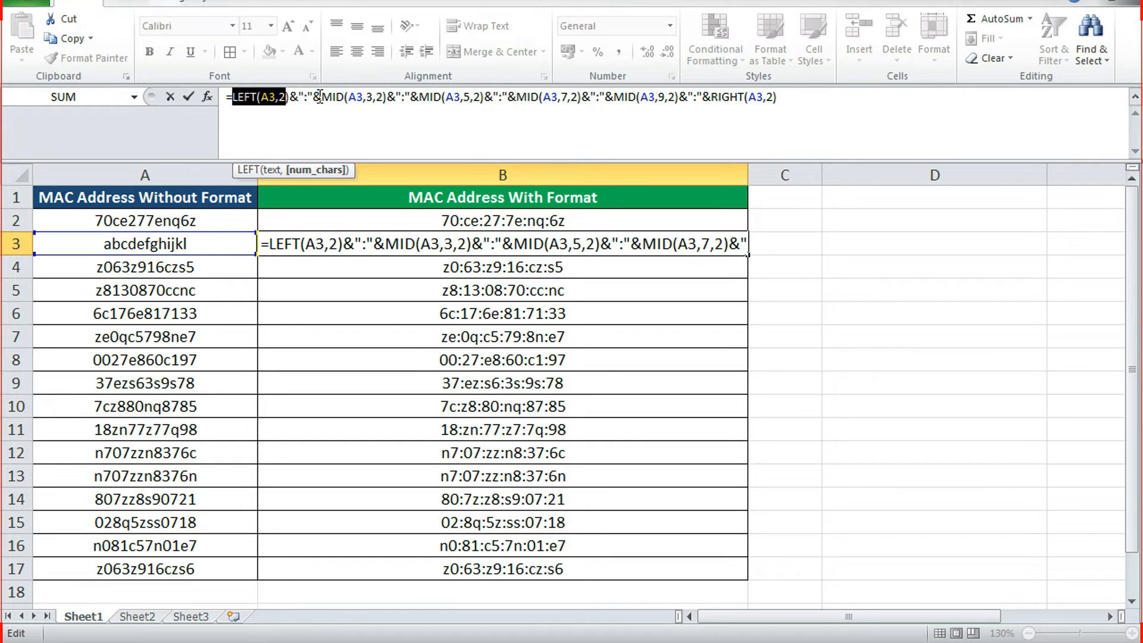
pyautogui.moveTo(322, 97); pyautogui.dragTo(401, 114)
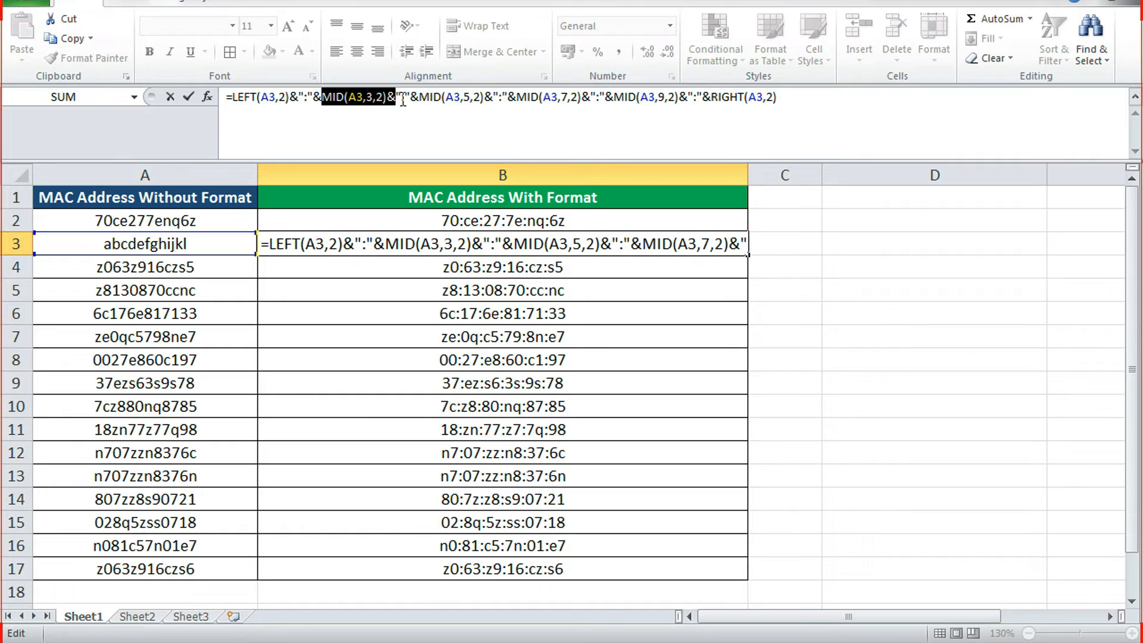
pyautogui.hotkey('shift', 'Right')
pyautogui.hotkey('shift', 'Right')
pyautogui.moveTo(419, 97); pyautogui.dragTo(499, 100)
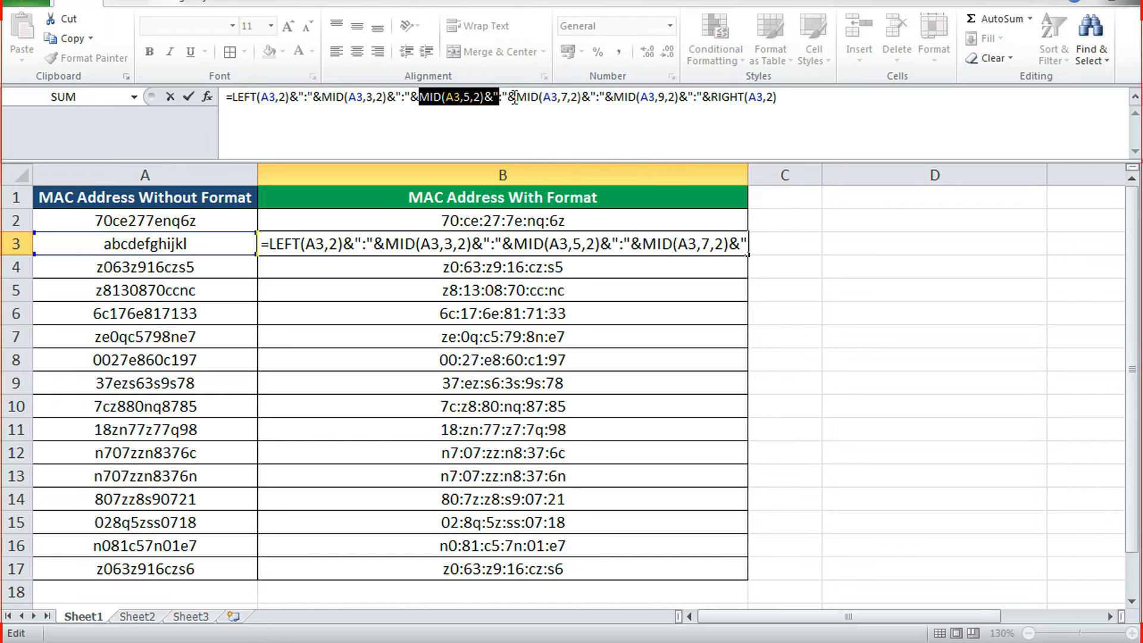
pyautogui.moveTo(515, 97); pyautogui.dragTo(590, 97)
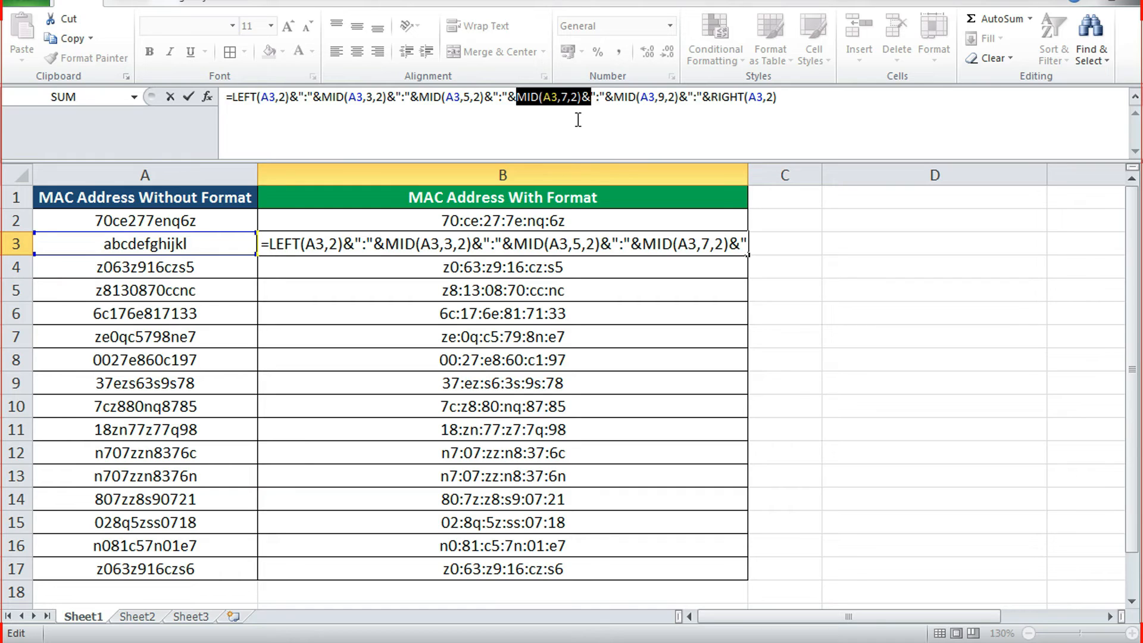
pyautogui.moveTo(616, 98); pyautogui.dragTo(685, 115)
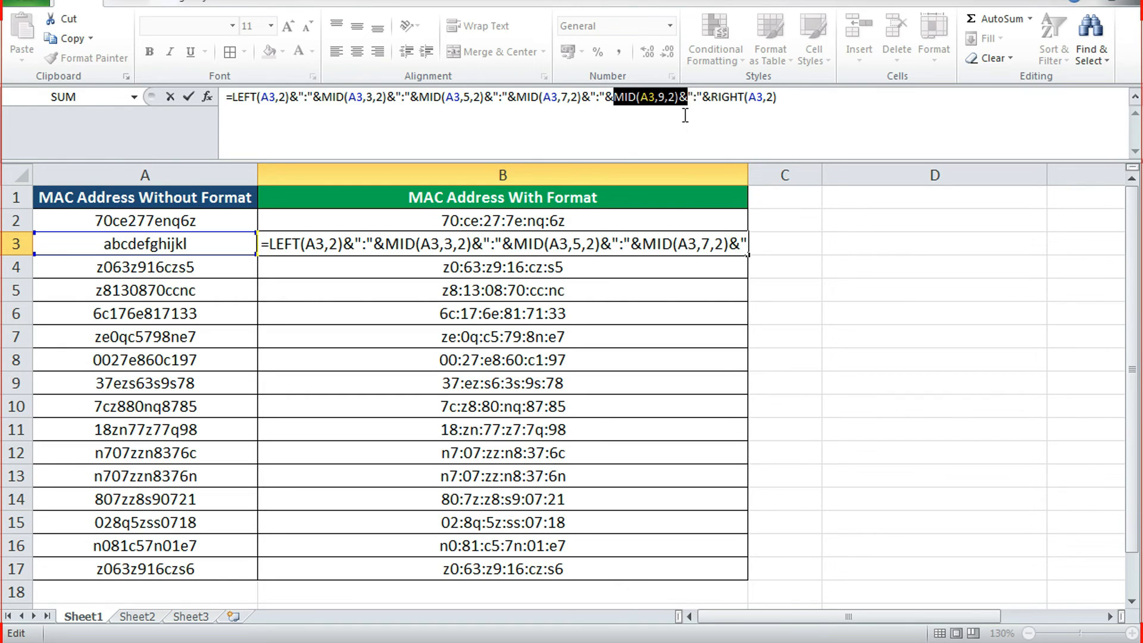
pyautogui.moveTo(711, 114); pyautogui.dragTo(792, 113)
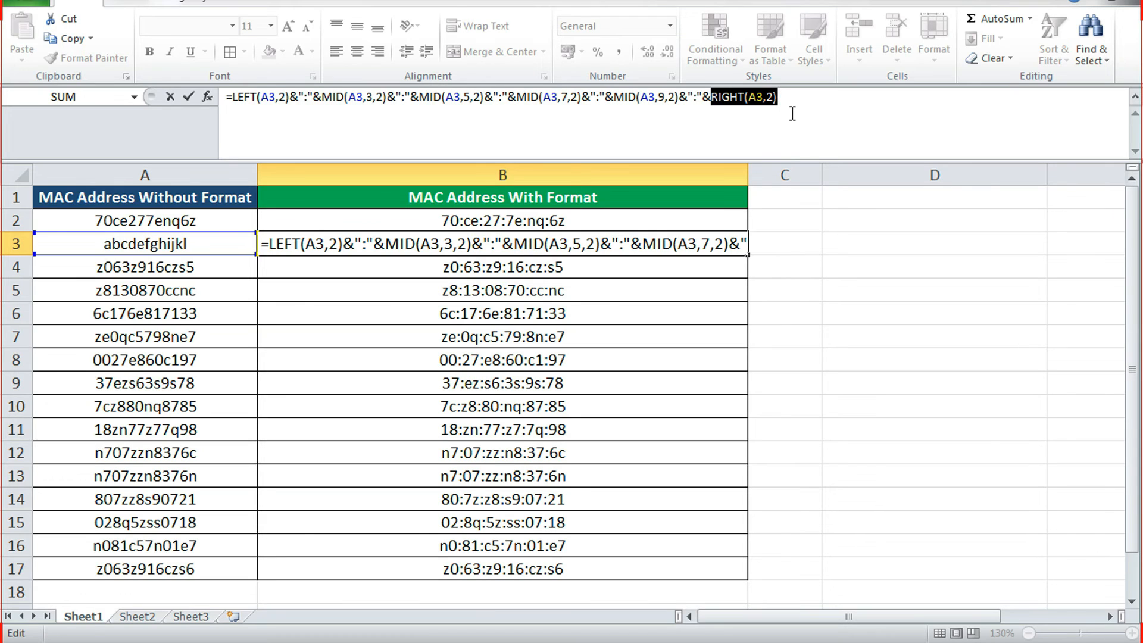
pyautogui.hotkey('ctrl', 'Return')
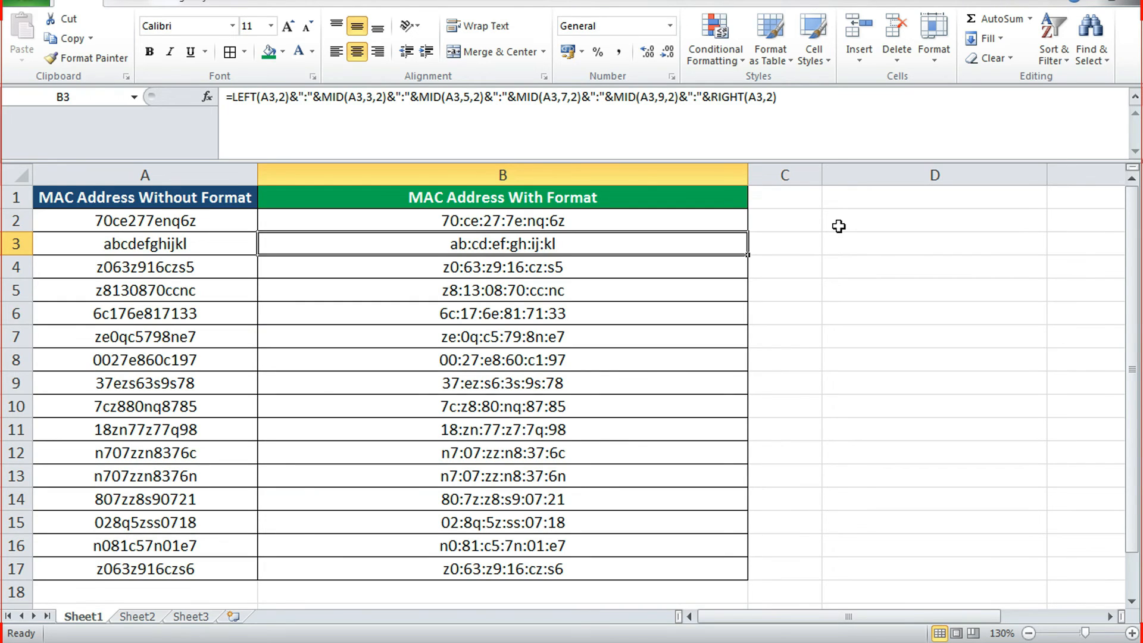
# Step: Replace the formulas in B3:B17 with their results by copying the range and pasting it in place as Values
pyautogui.hotkey('ctrl', 'shift', 'Down')
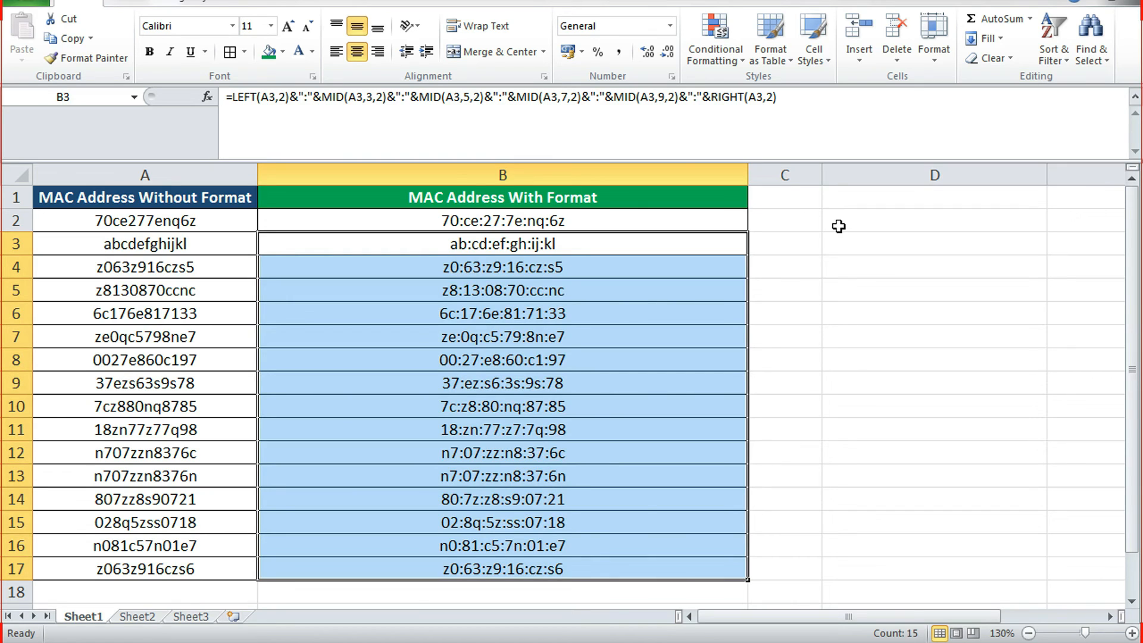
pyautogui.hotkey('ctrl', 'c')
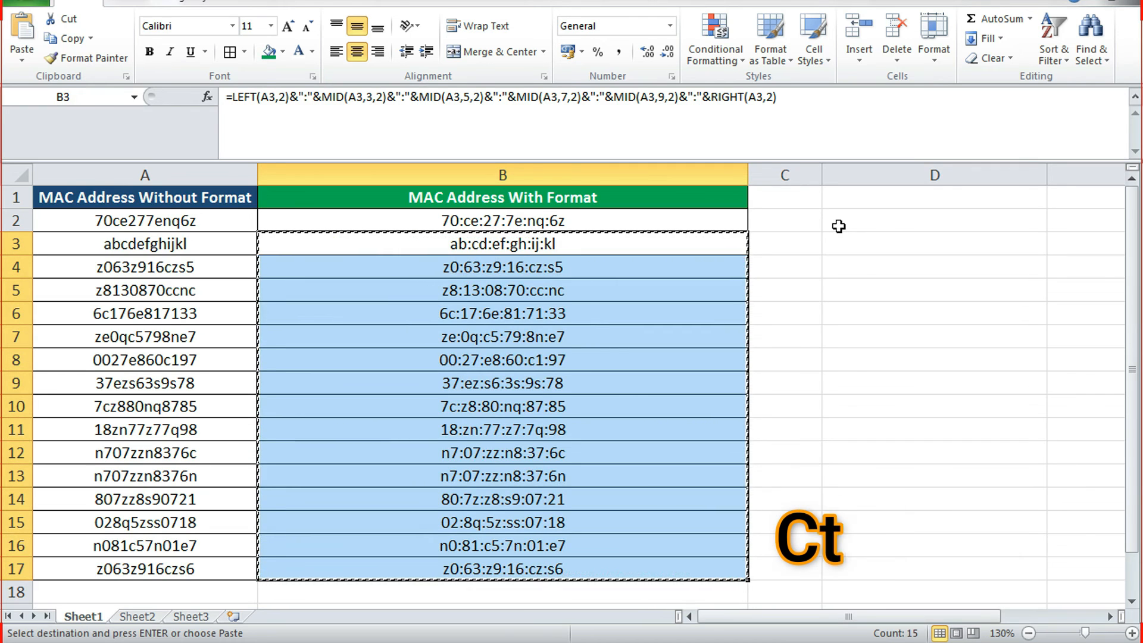
pyautogui.hotkey('ctrl', 'alt', 'v')
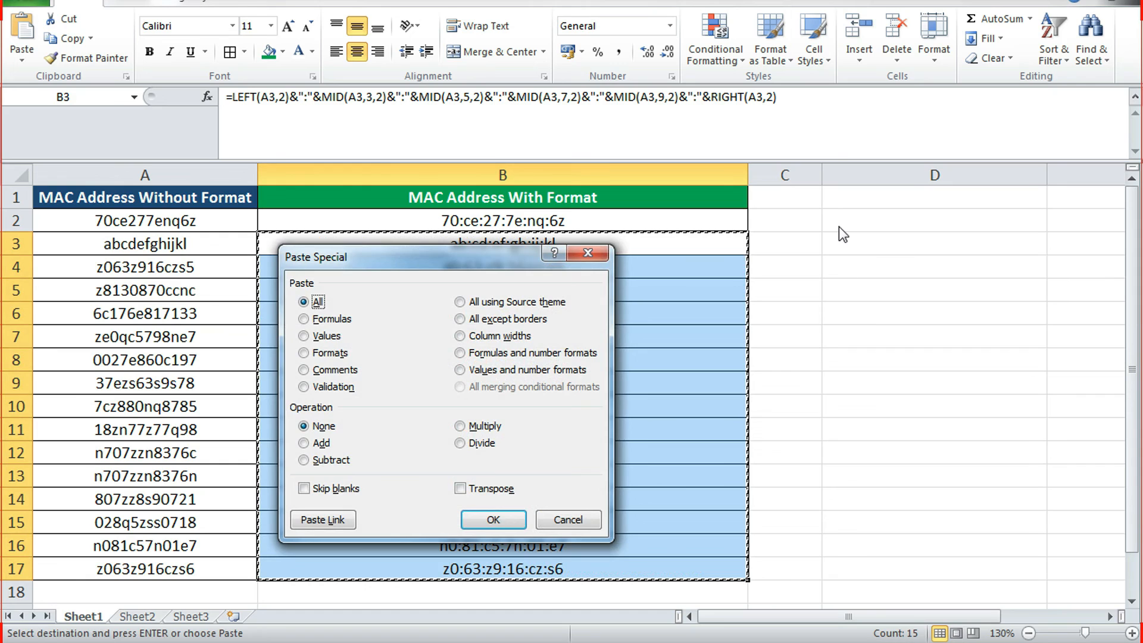
pyautogui.click(305, 336)
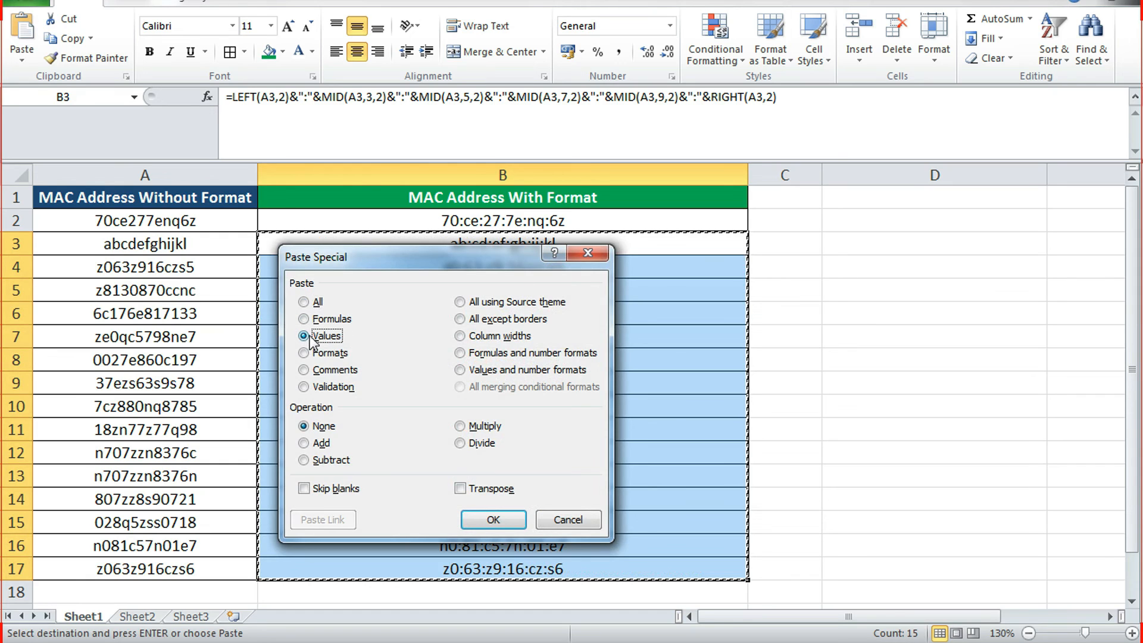
pyautogui.click(490, 520)
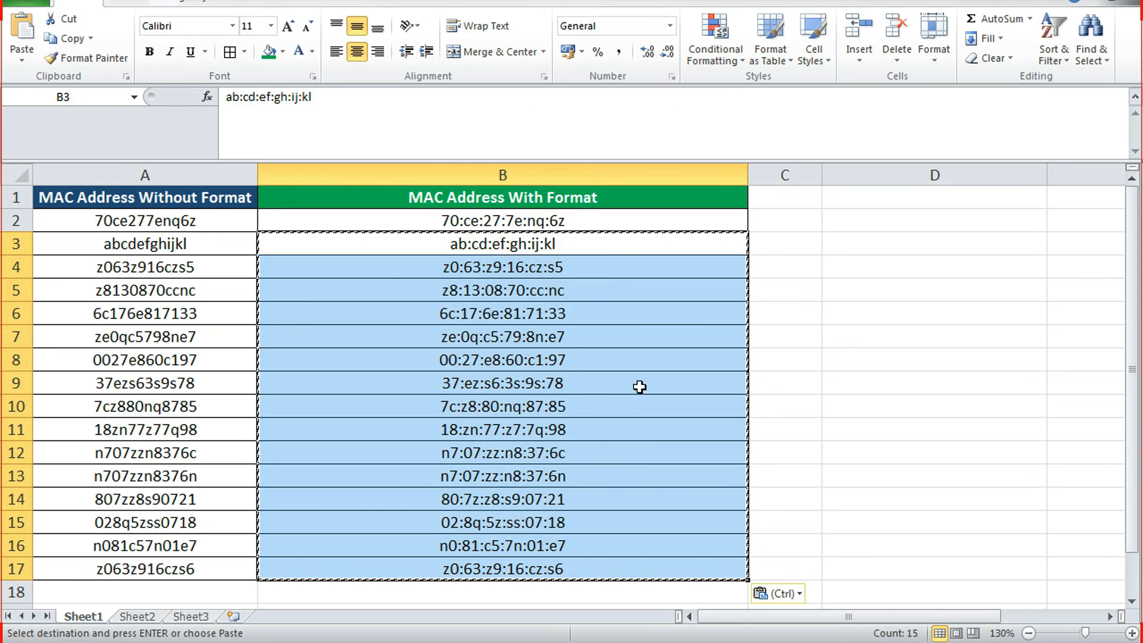
# Step: Check cells B4, B6 and B3 for plain text instead of formulas, leaving their contents unedited
pyautogui.click(529, 258)
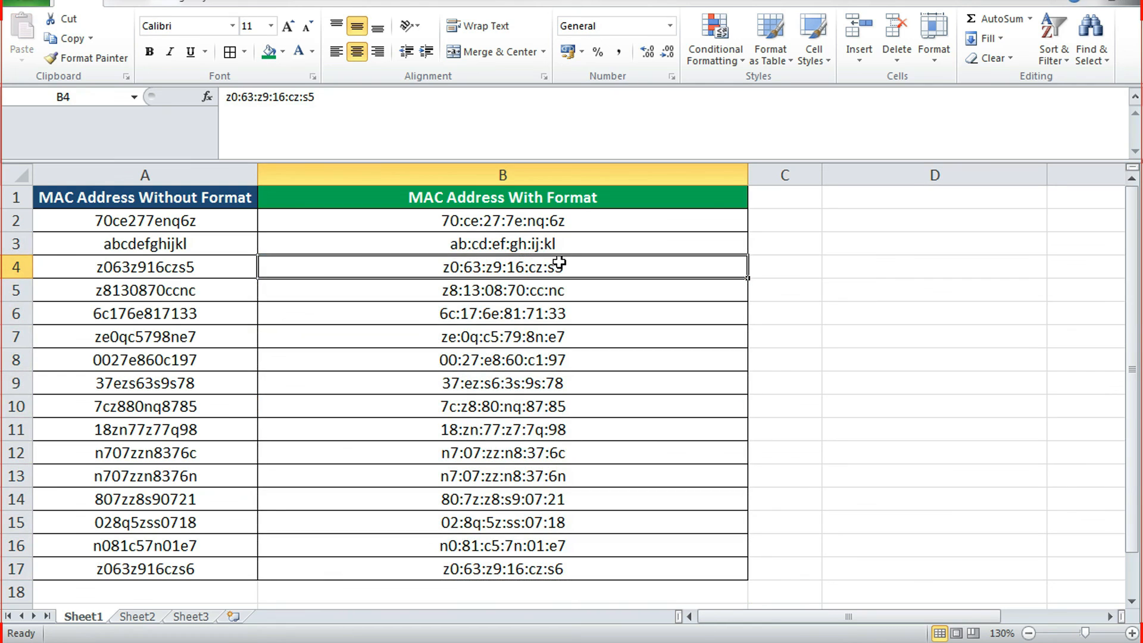
pyautogui.click(536, 313)
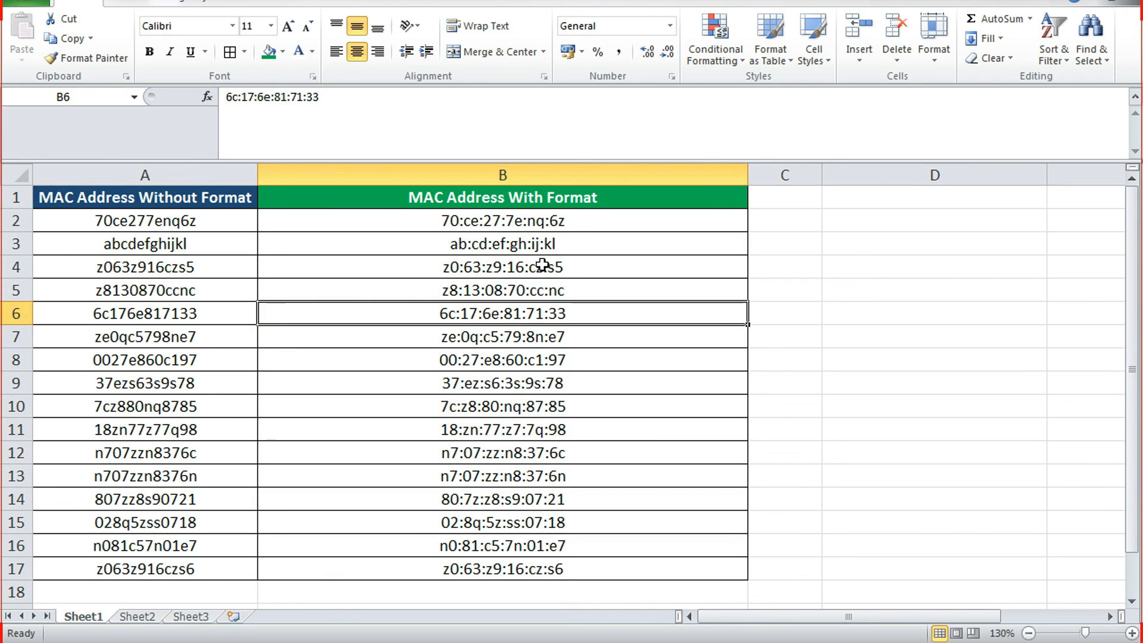
pyautogui.click(539, 244)
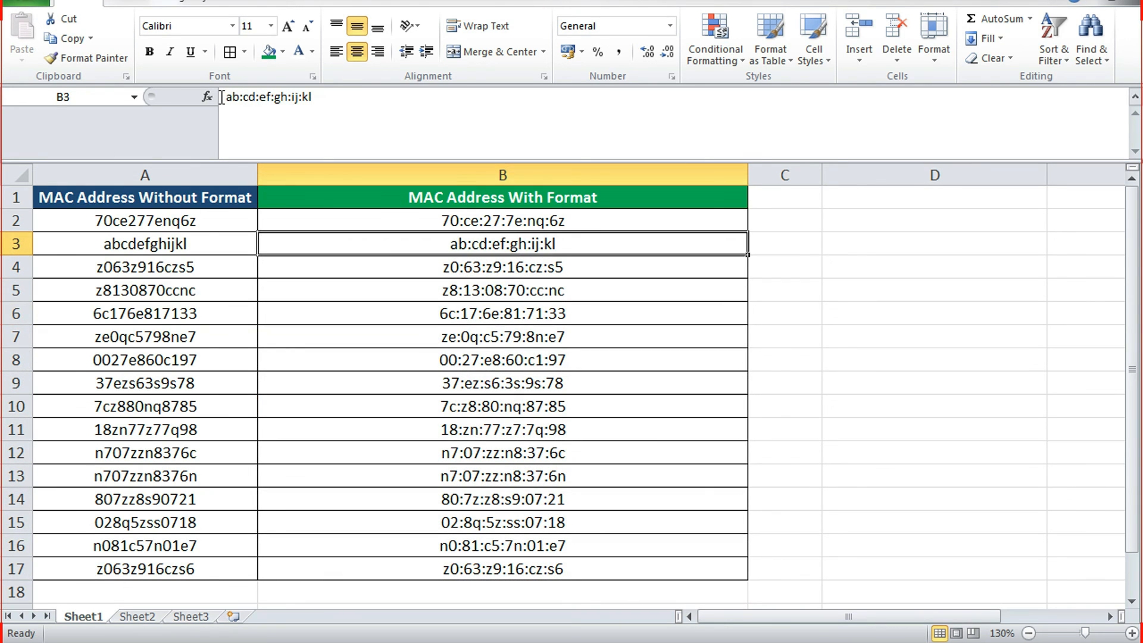
pyautogui.click(244, 102)
pyautogui.moveTo(227, 99); pyautogui.dragTo(391, 125)
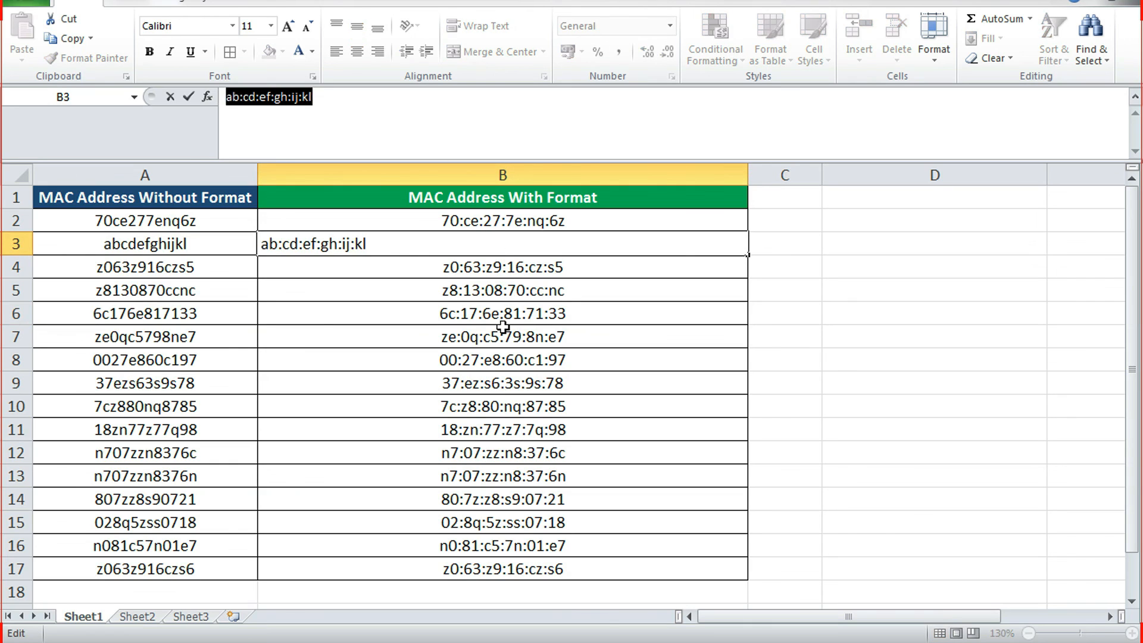
pyautogui.press('Escape')
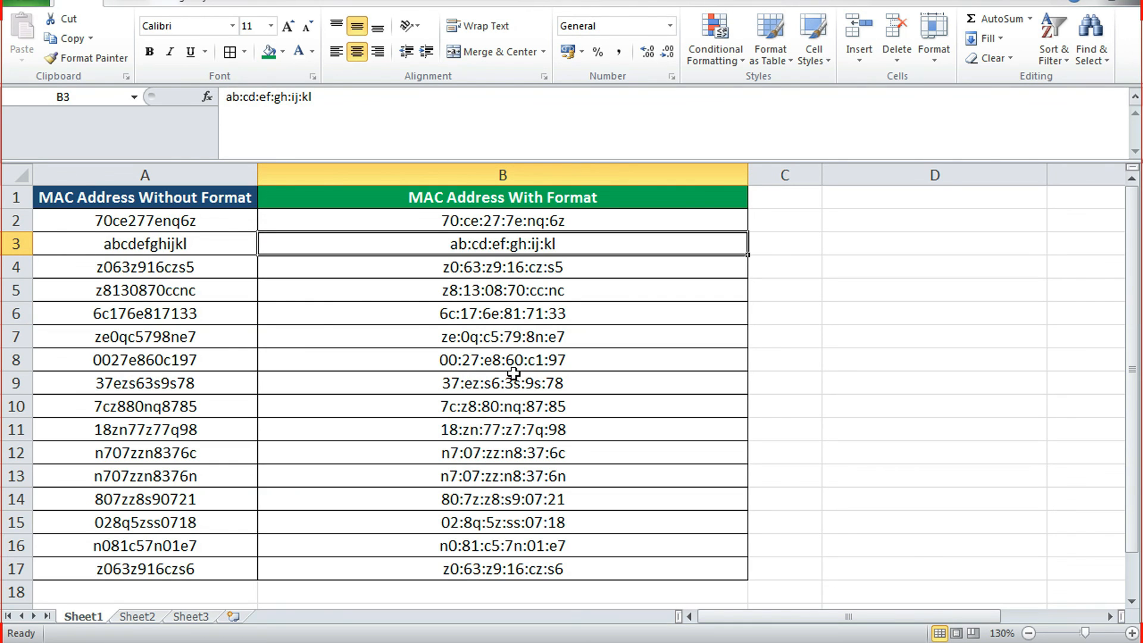